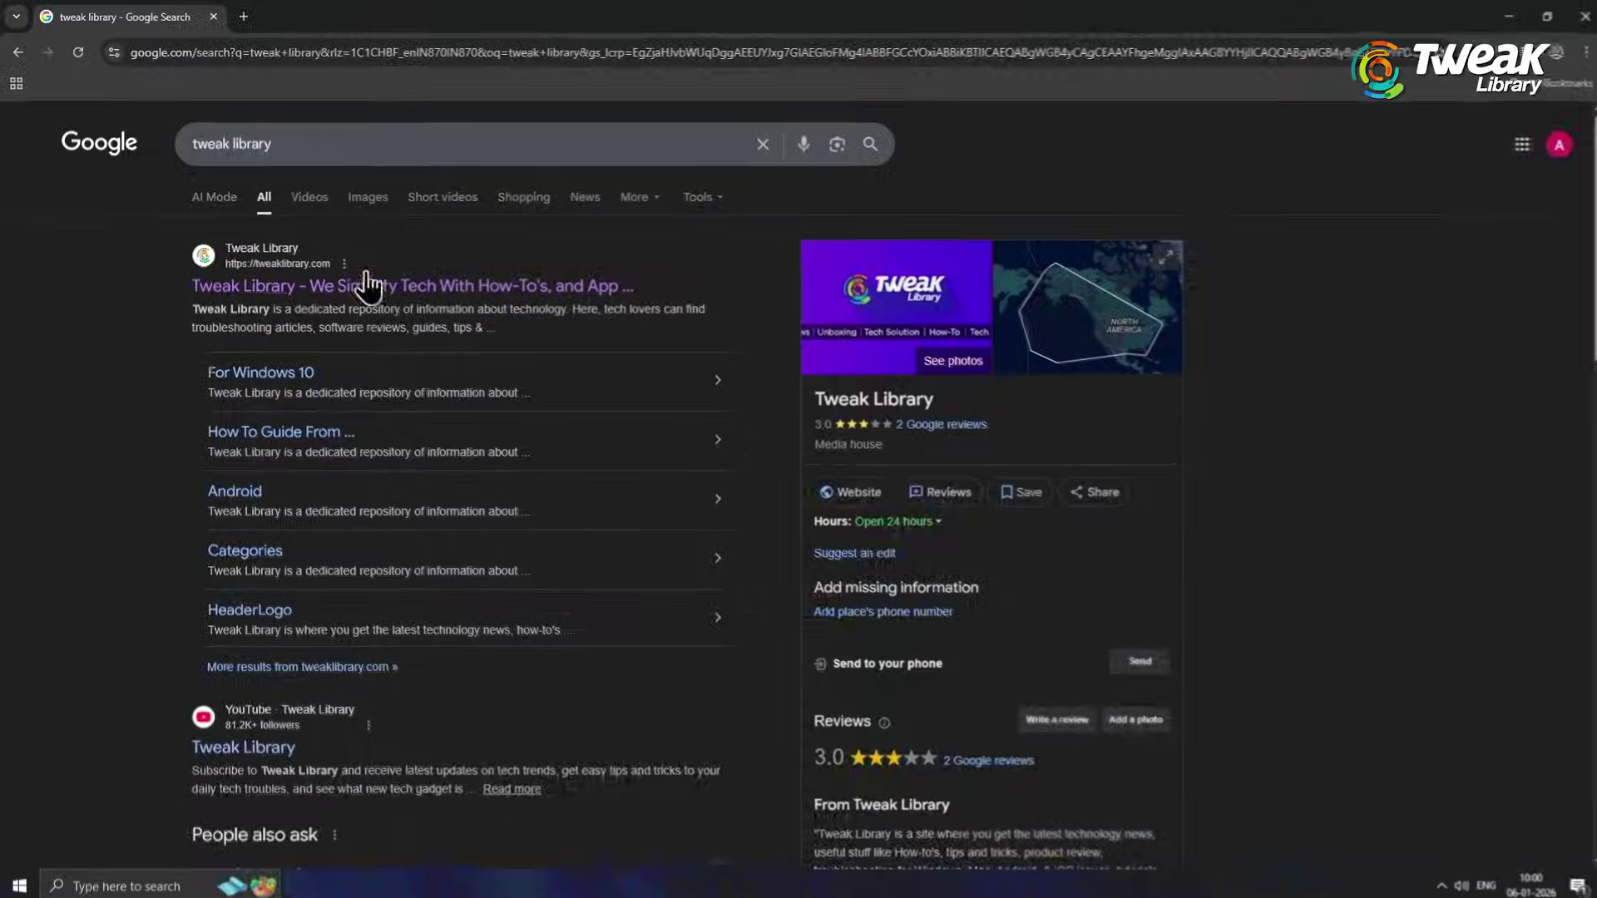
# - Open tweaklibrary.com from the first Tweak Library Google search result
pyautogui.click(413, 324)
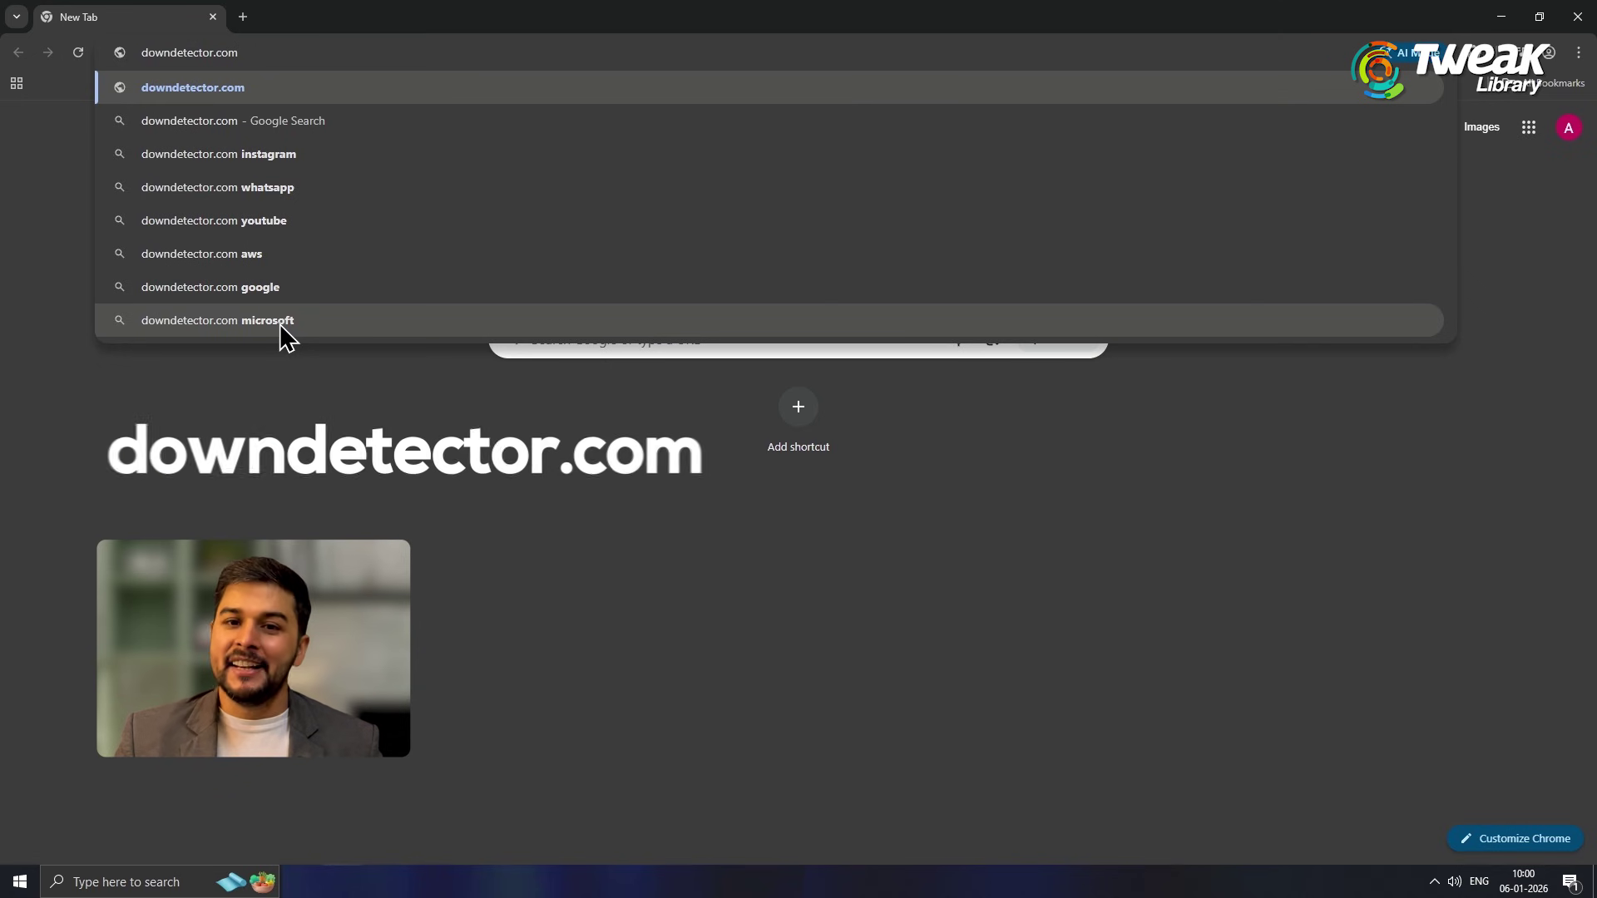
# - Look up Facebook on downdetector.com and scroll to its 24-hour outage chart
pyautogui.press('Return')
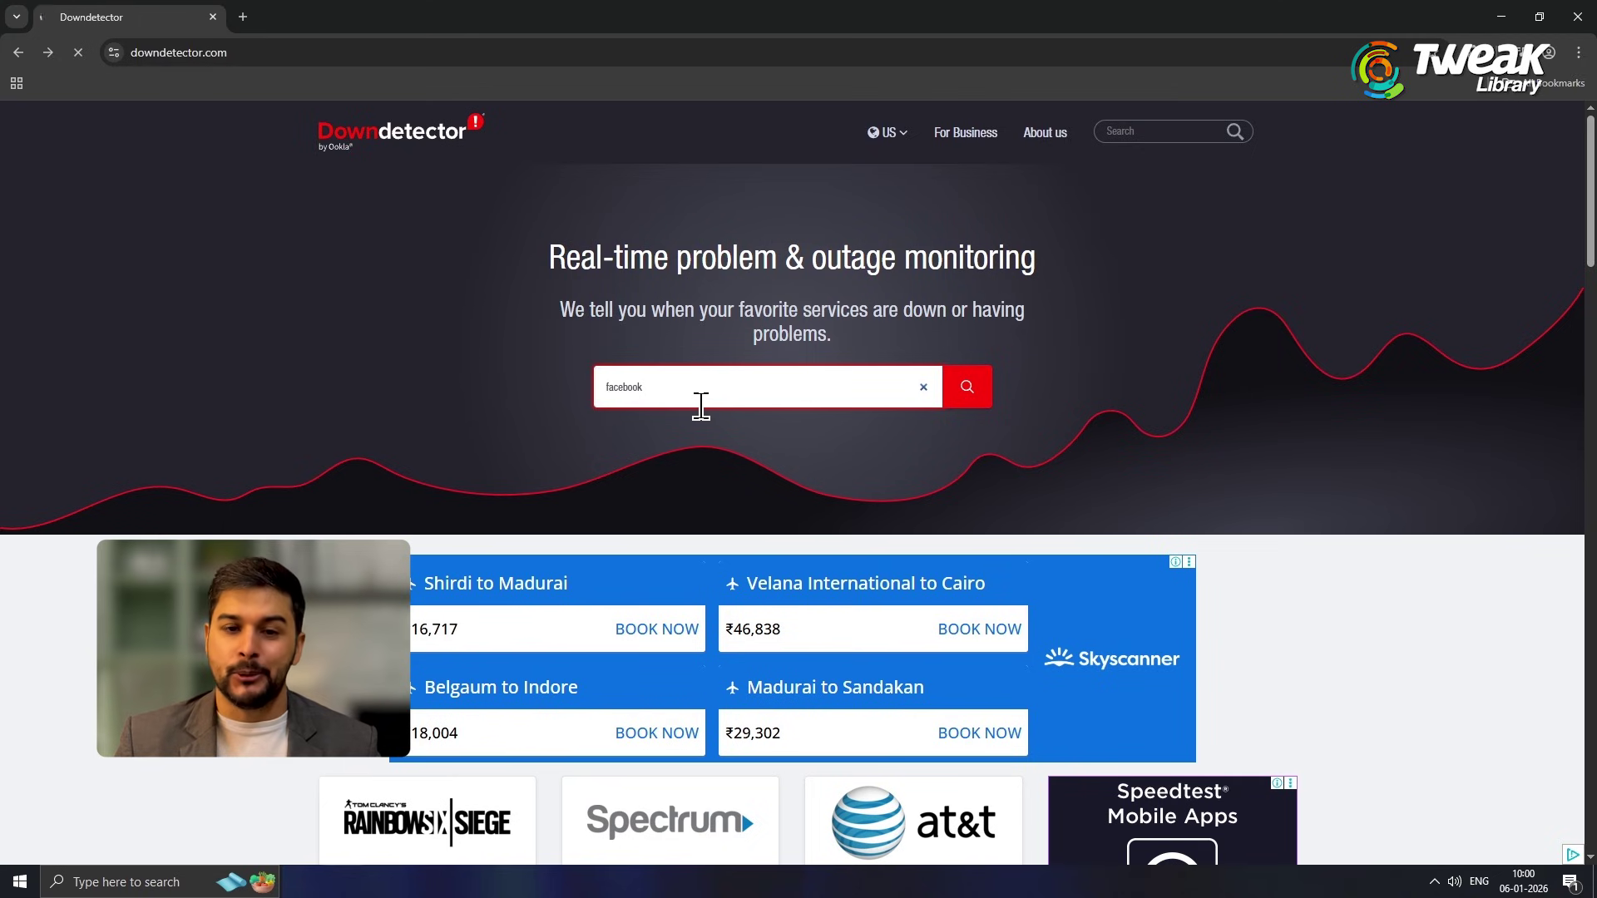
pyautogui.press('Return')
pyautogui.scroll(-4, 798, 363)
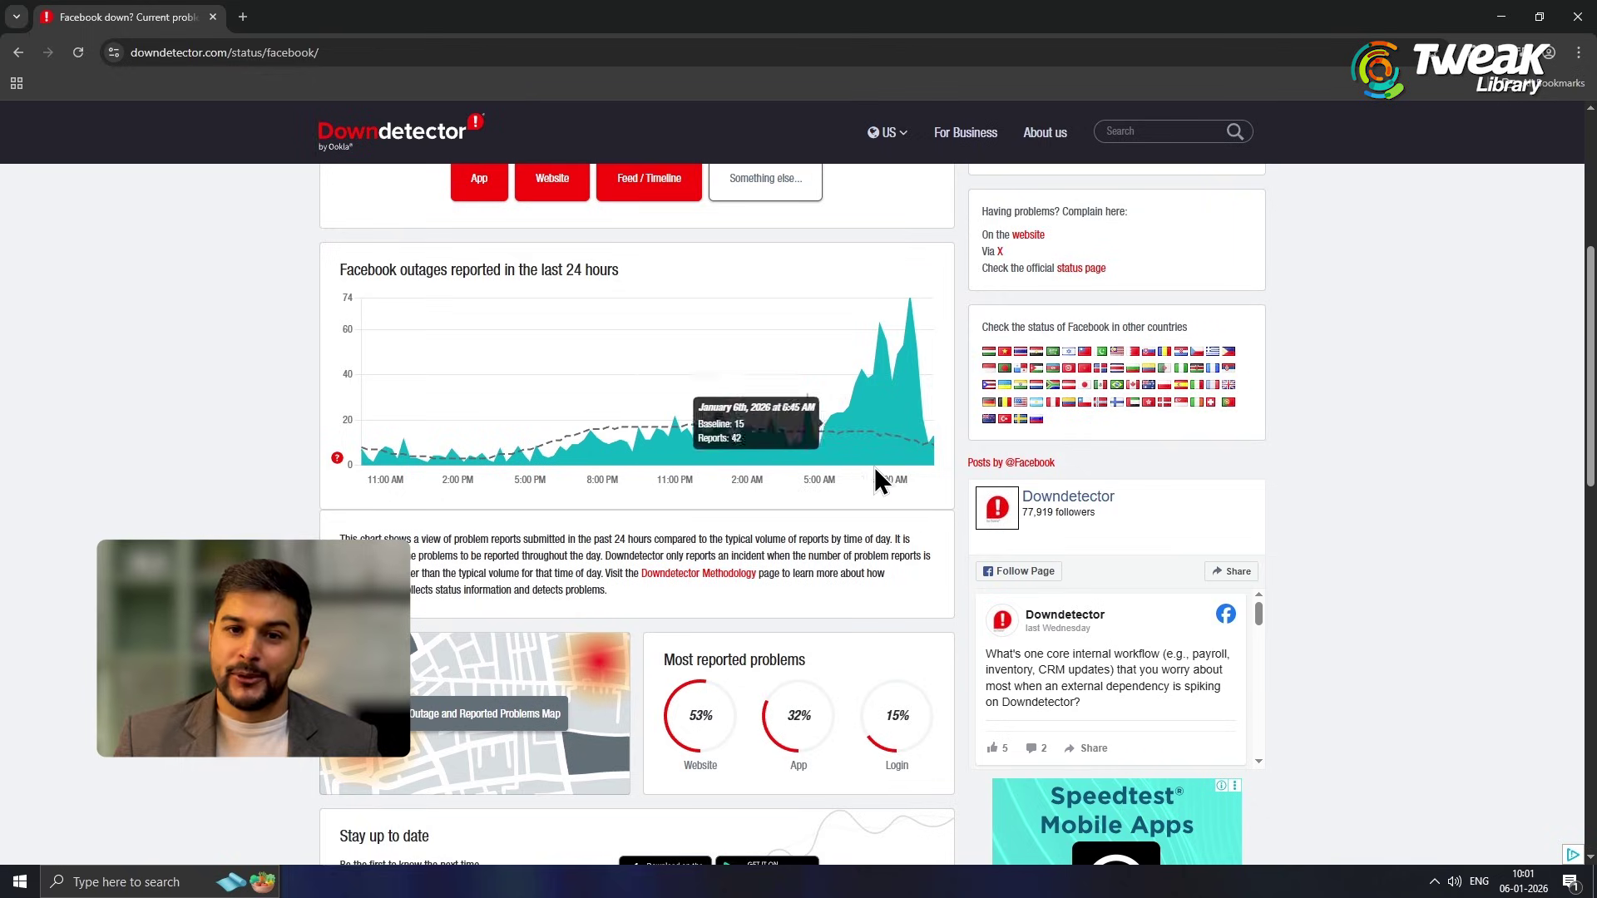
pyautogui.scroll(-1, 926, 482)
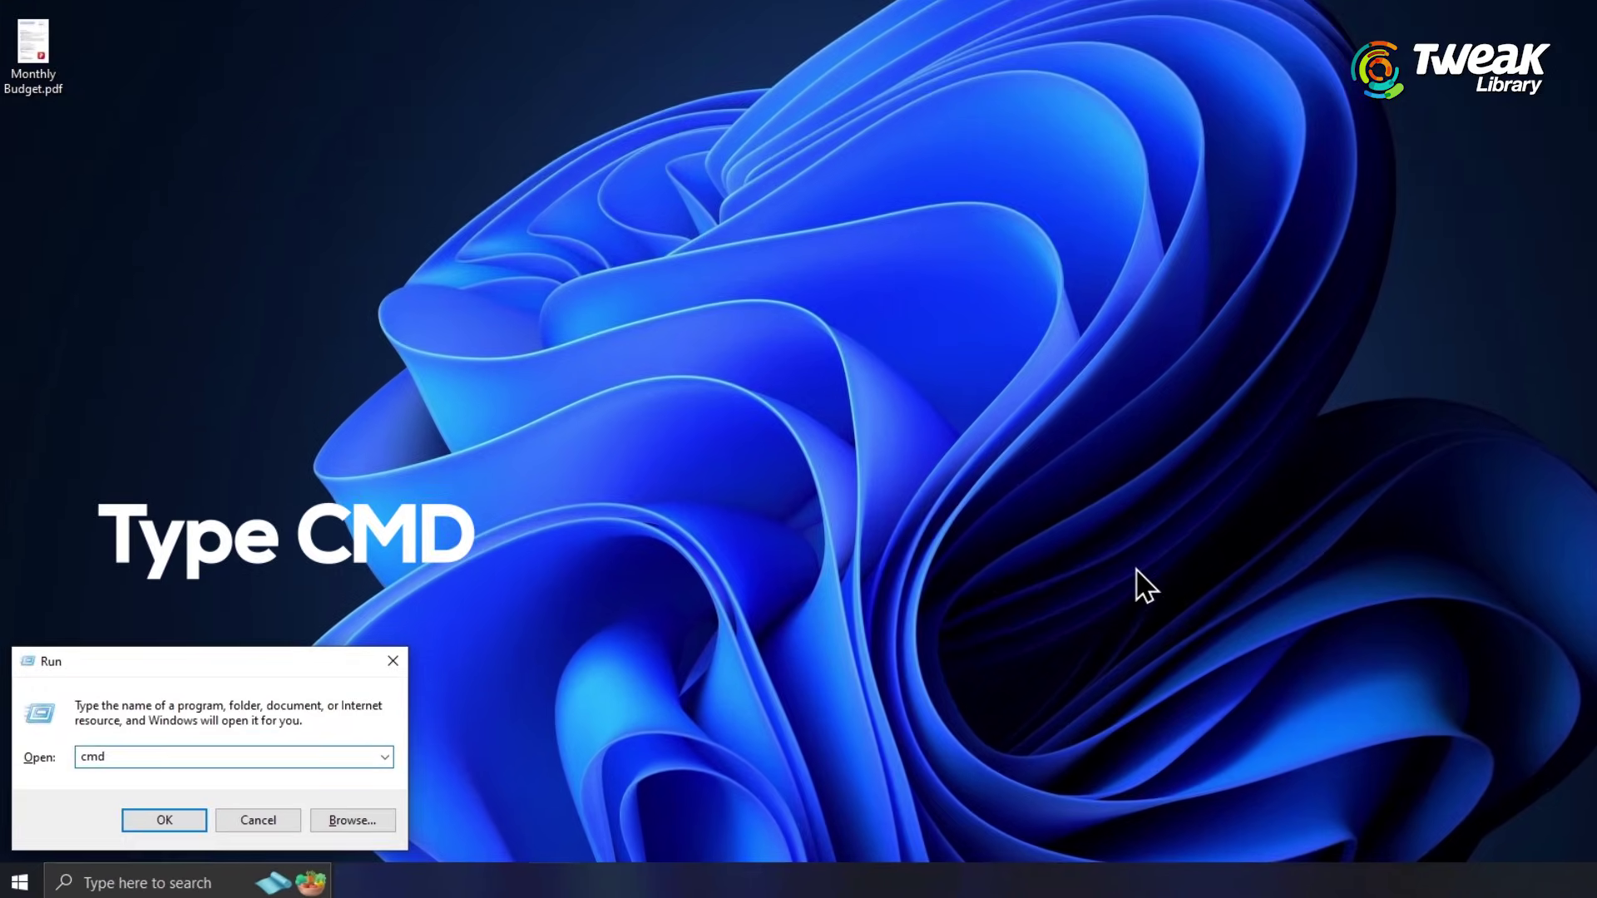
# - Ping google.com from Command Prompt, getting four replies with 0% loss
pyautogui.press('Return')
pyautogui.write('ping google.com')
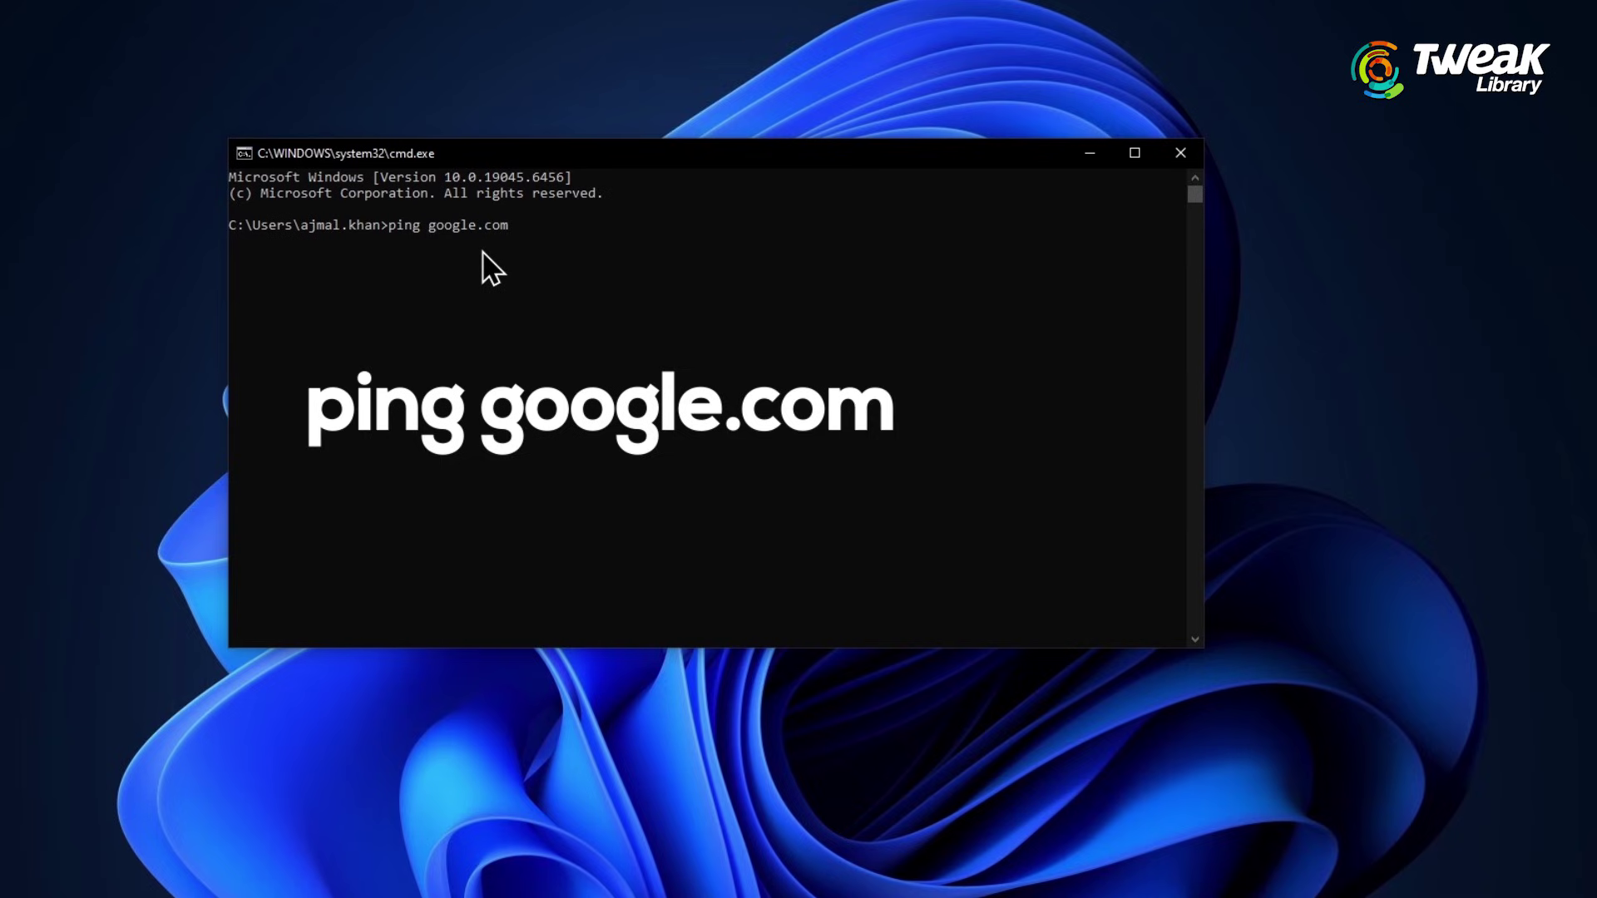
pyautogui.press('Return')
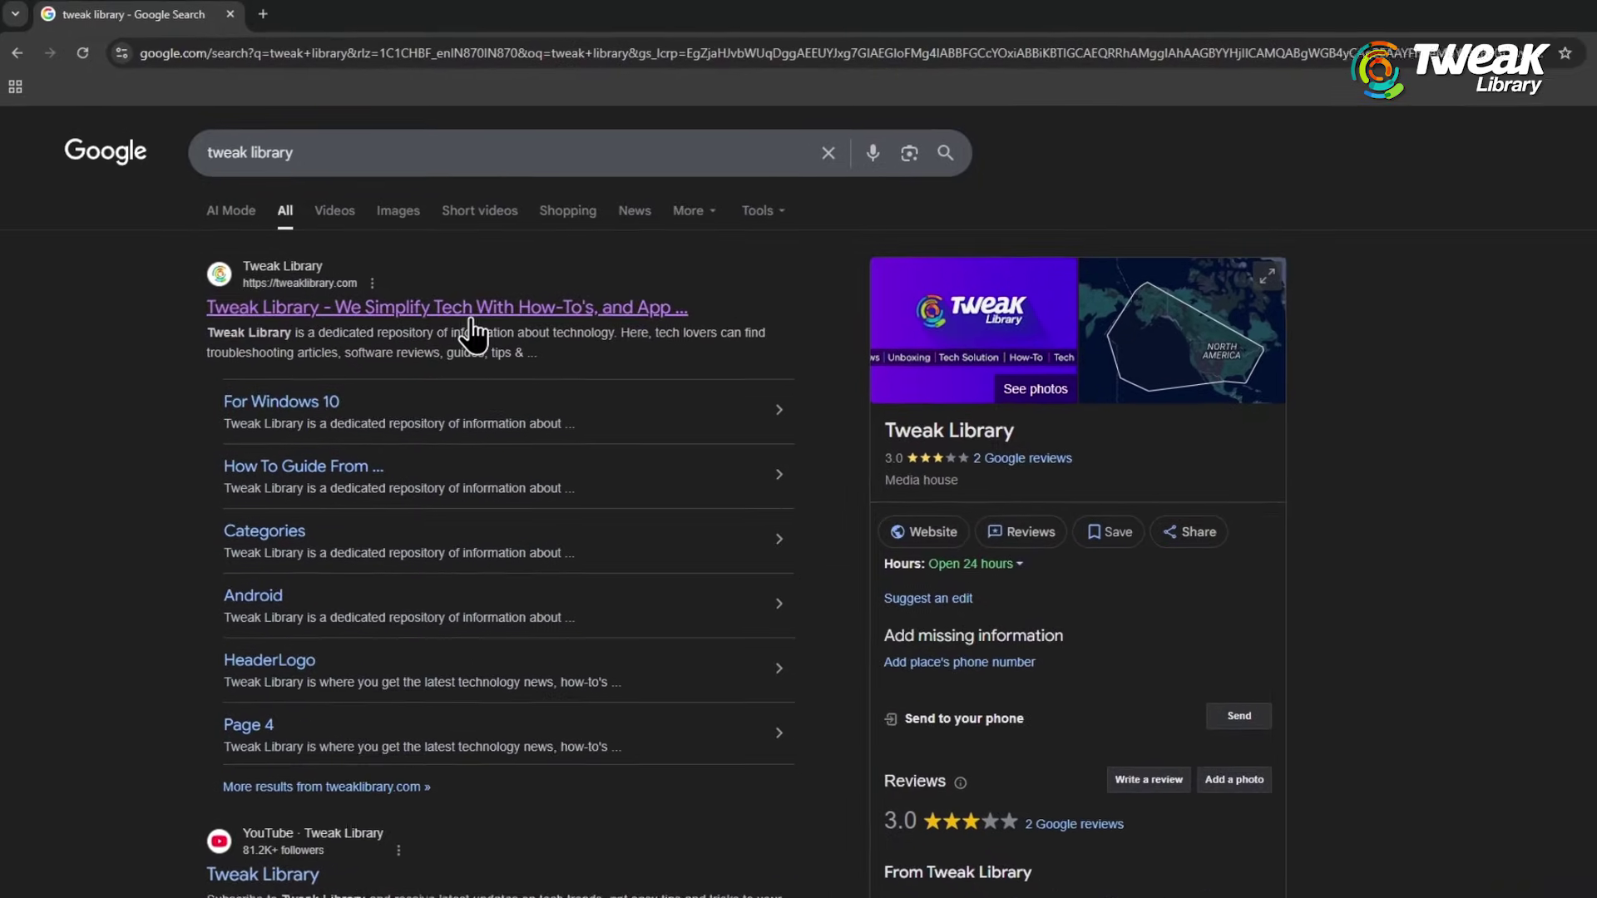
# - Test loading by opening the Tweak Library search result, then start a new tab
pyautogui.click(472, 312)
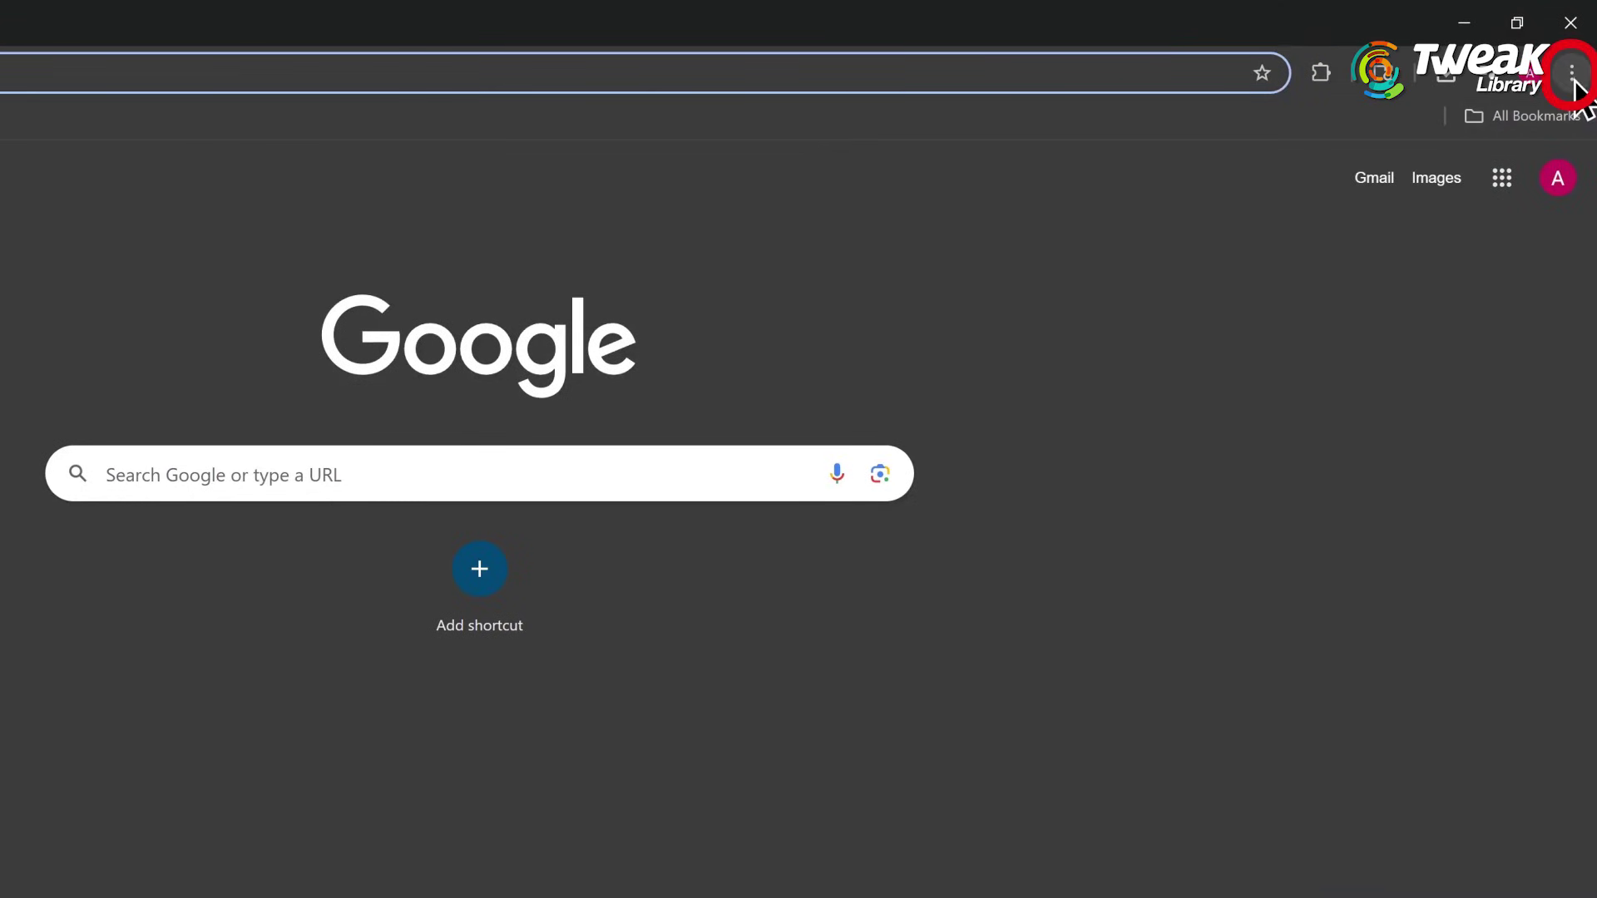
# - Delete all-time cached images and files (about 228 MB) from Chrome's browsing data
pyautogui.click(1572, 73)
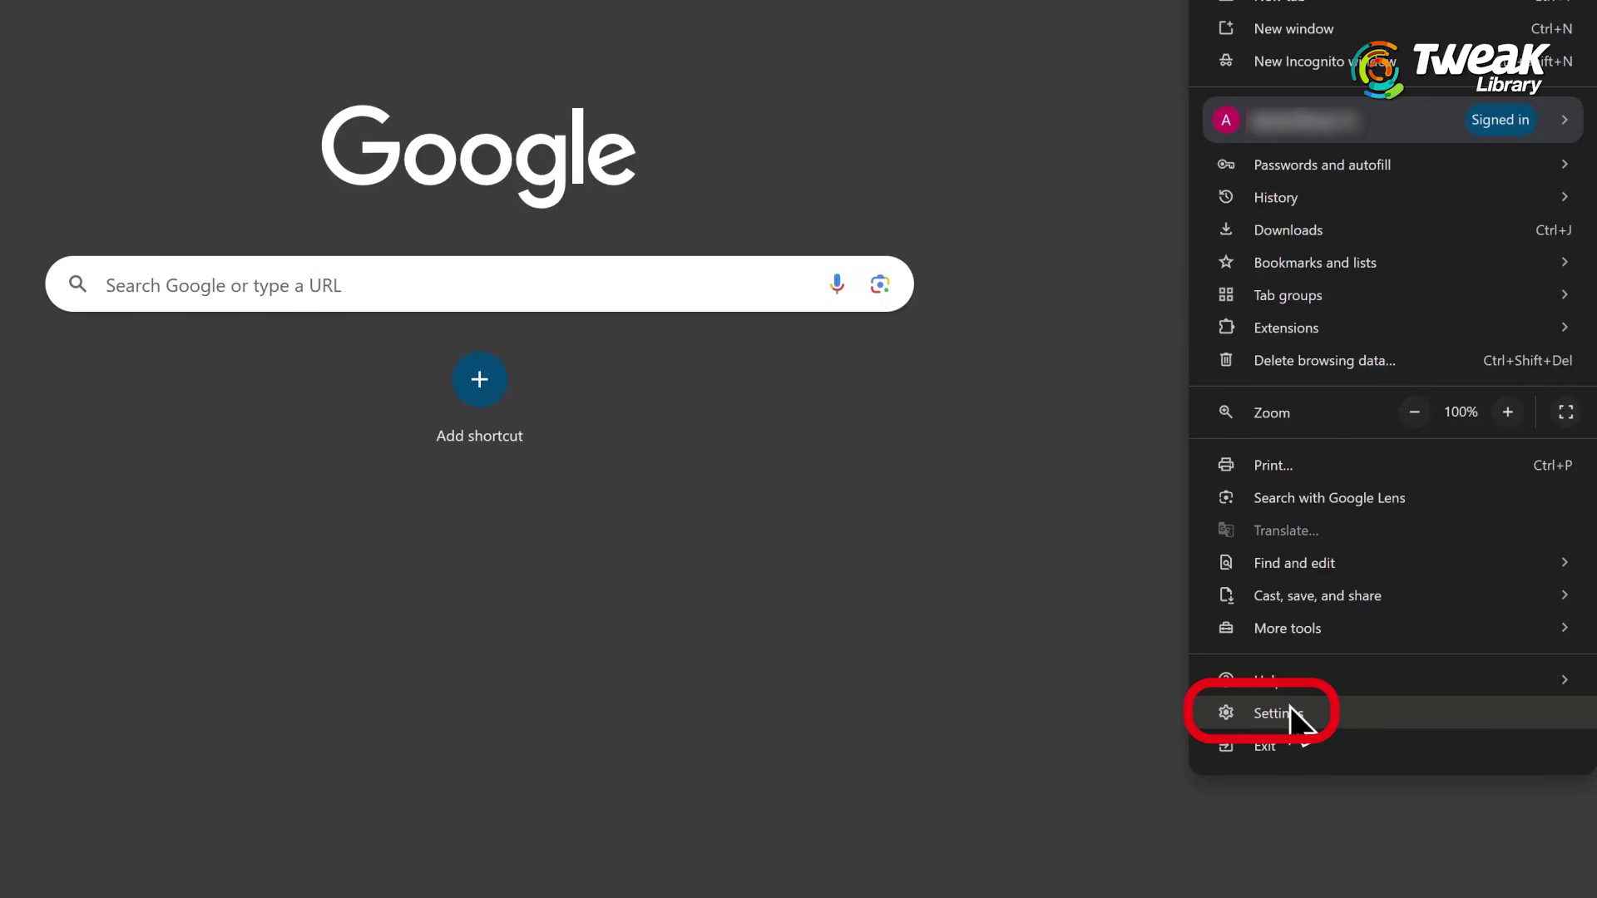
pyautogui.click(1291, 713)
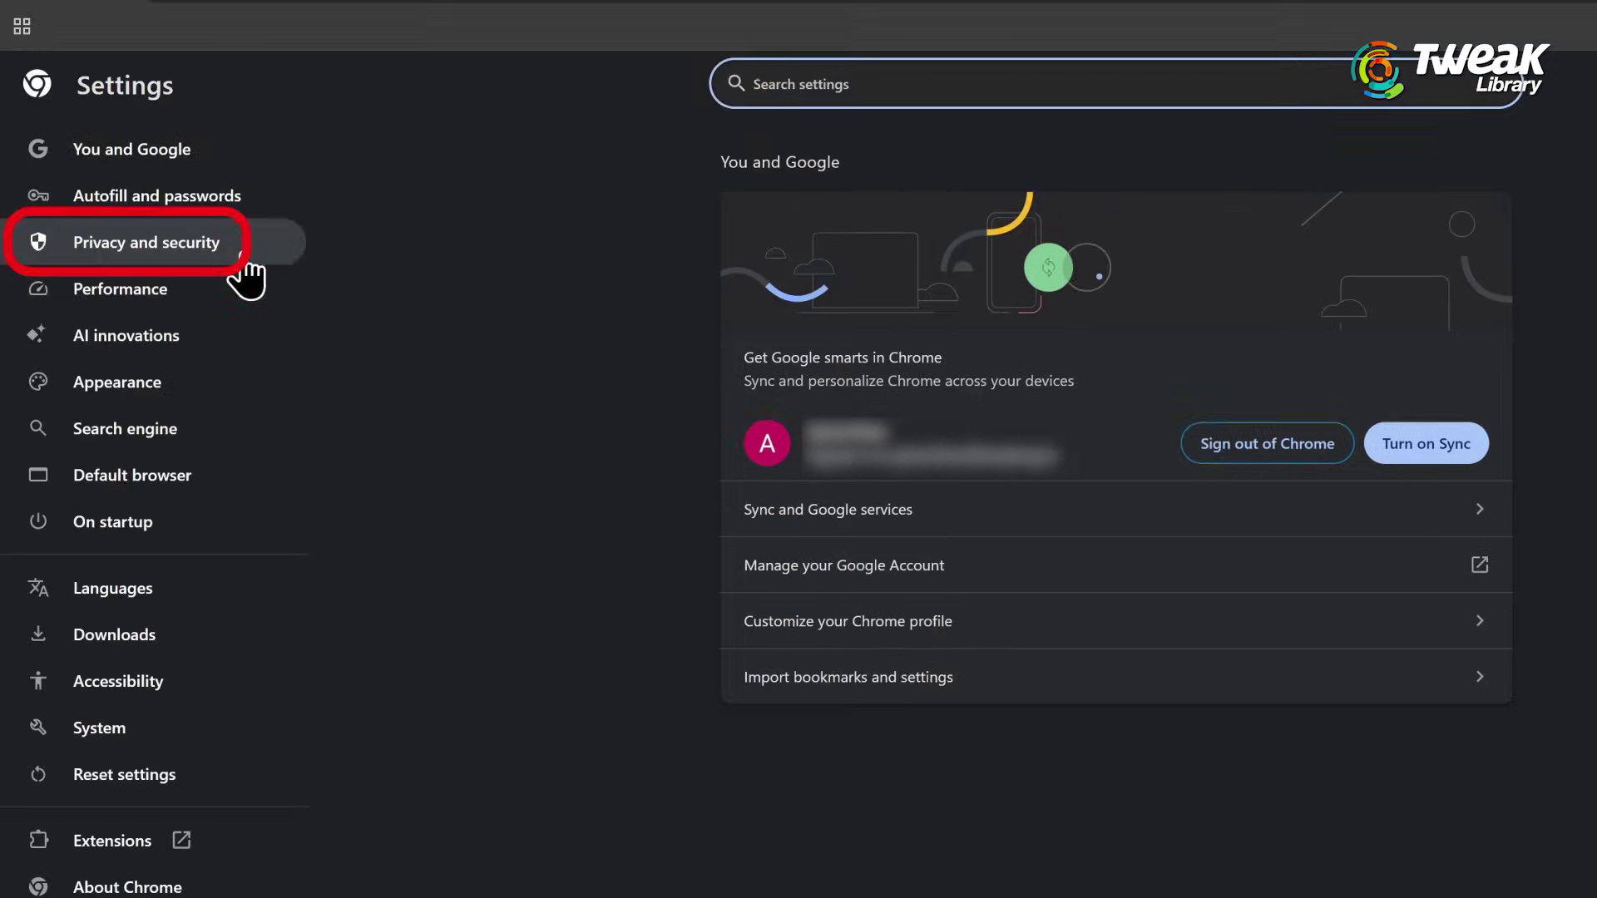
pyautogui.click(241, 260)
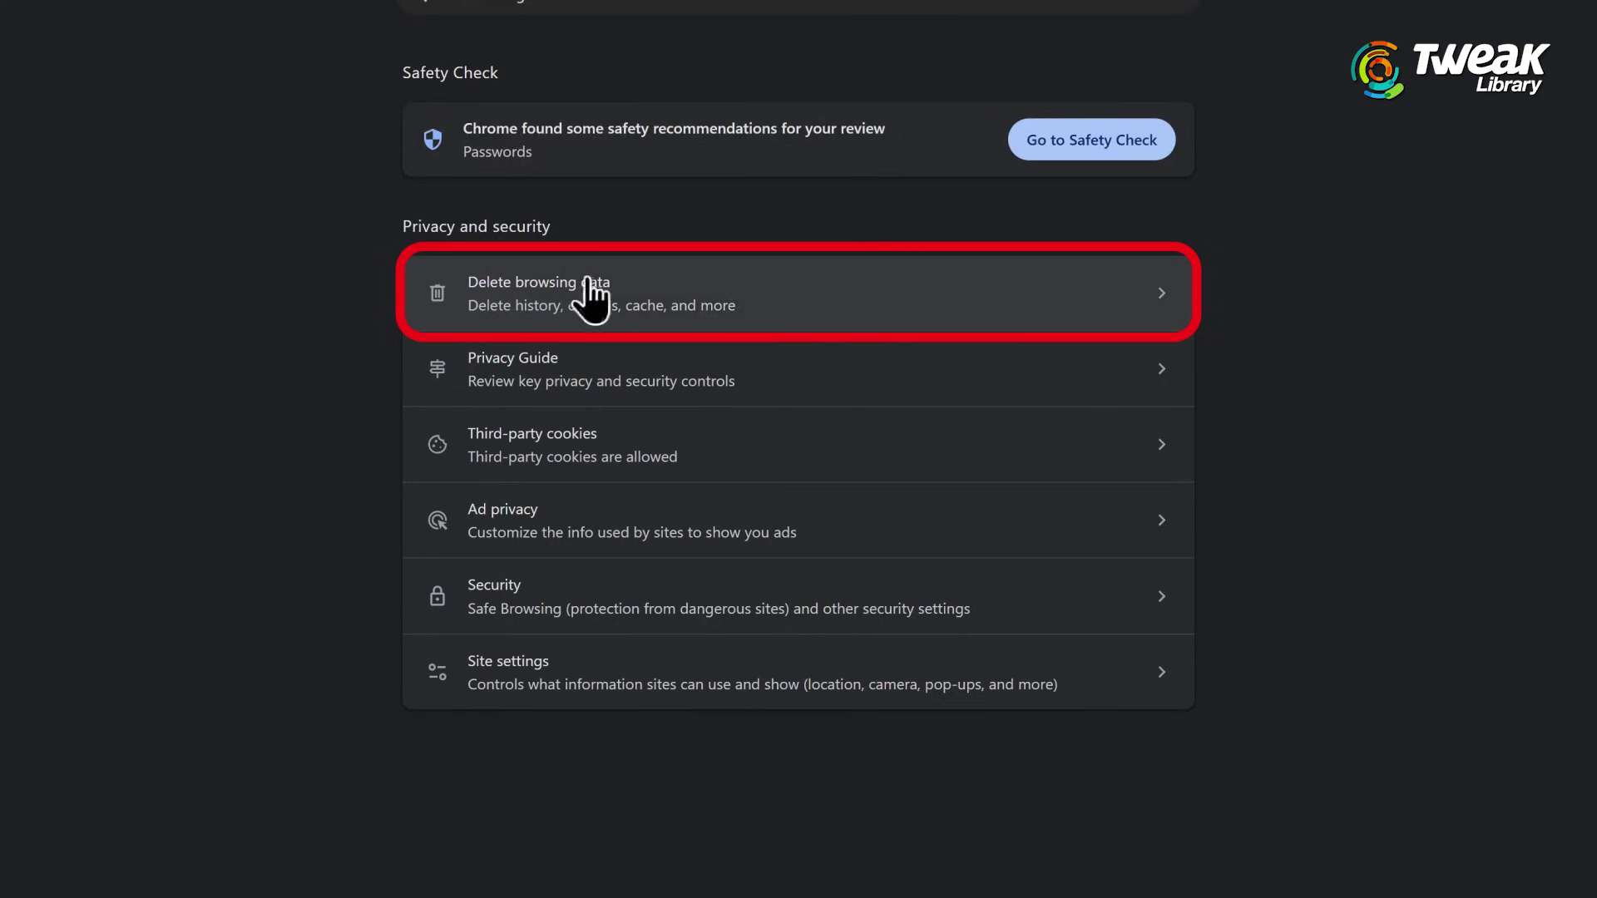
pyautogui.click(722, 299)
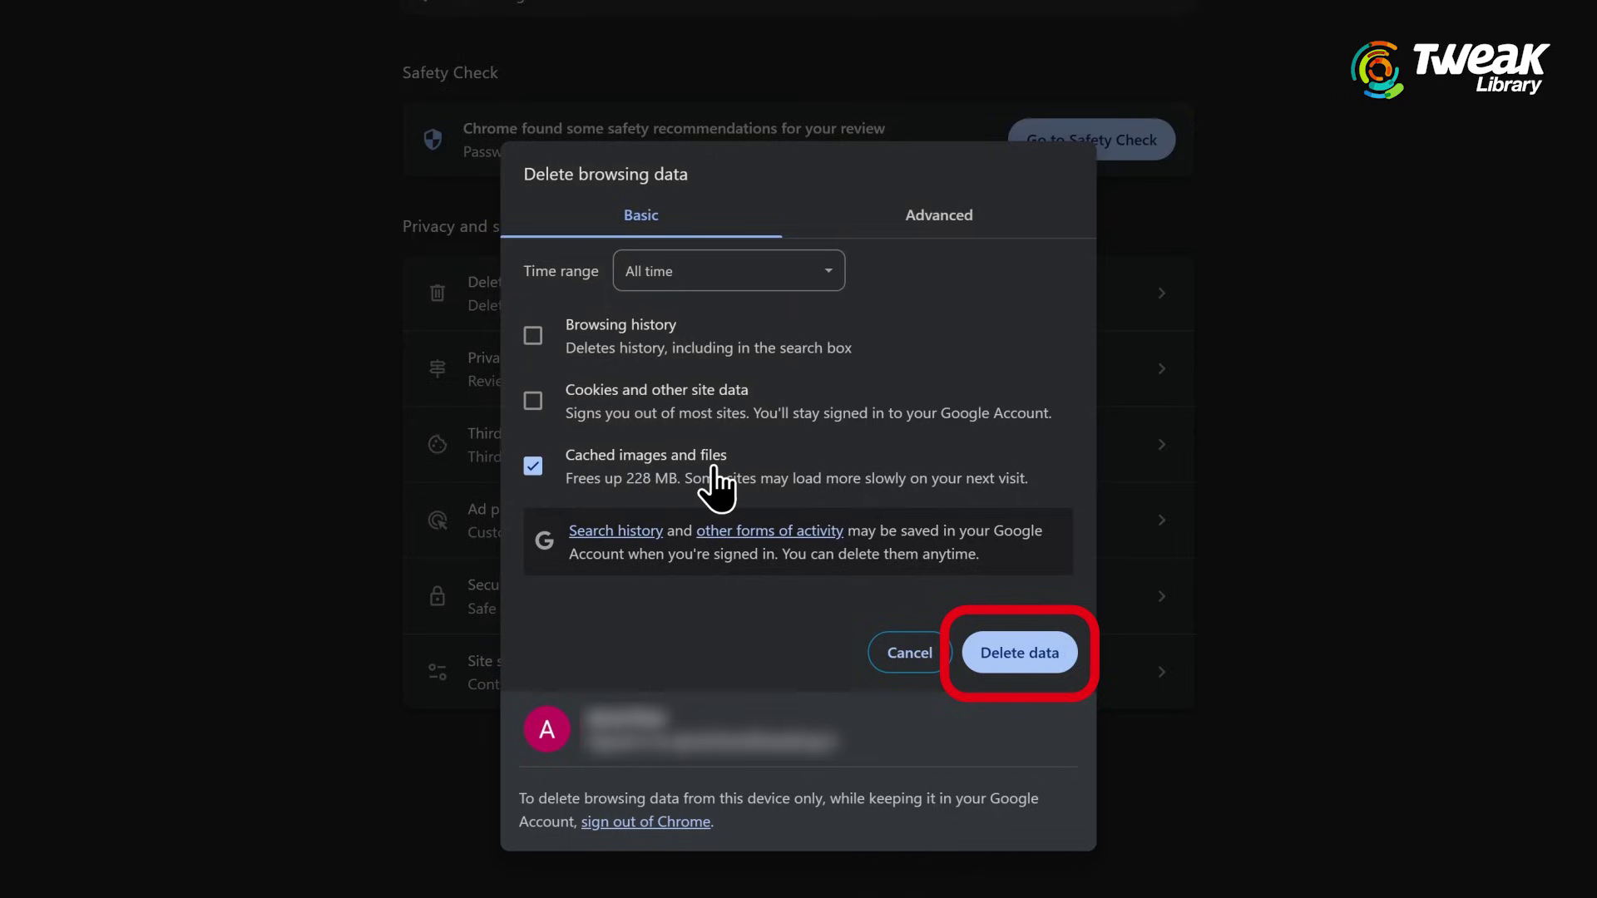
pyautogui.click(1009, 656)
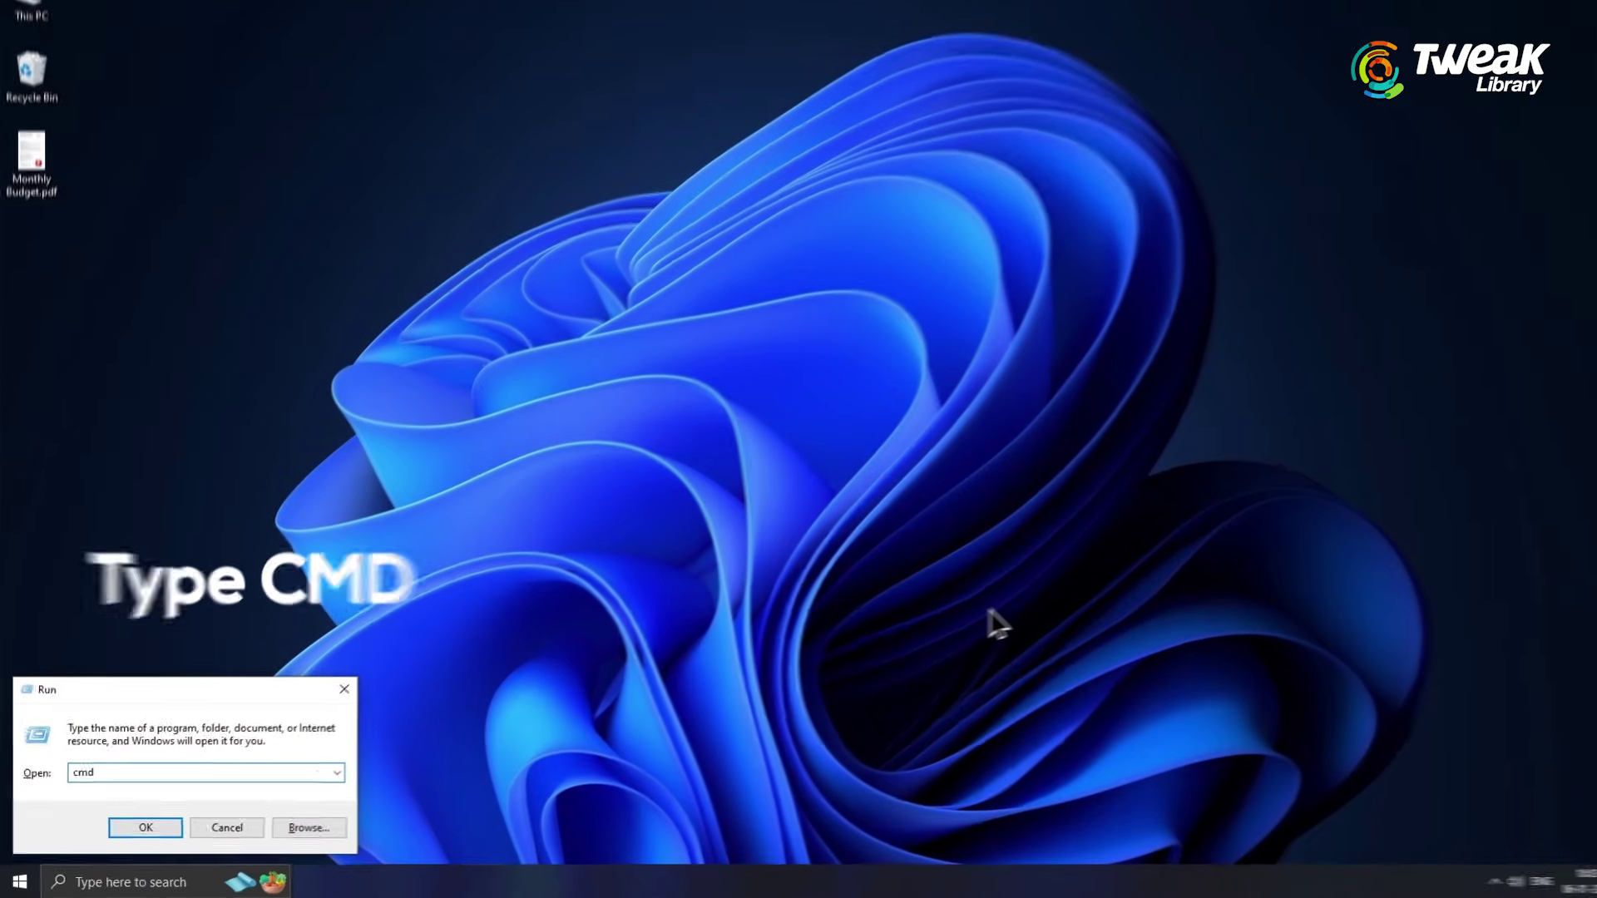
# - Run ipconfig /flushdns in Command Prompt to flush the DNS resolver cache
pyautogui.press('Return')
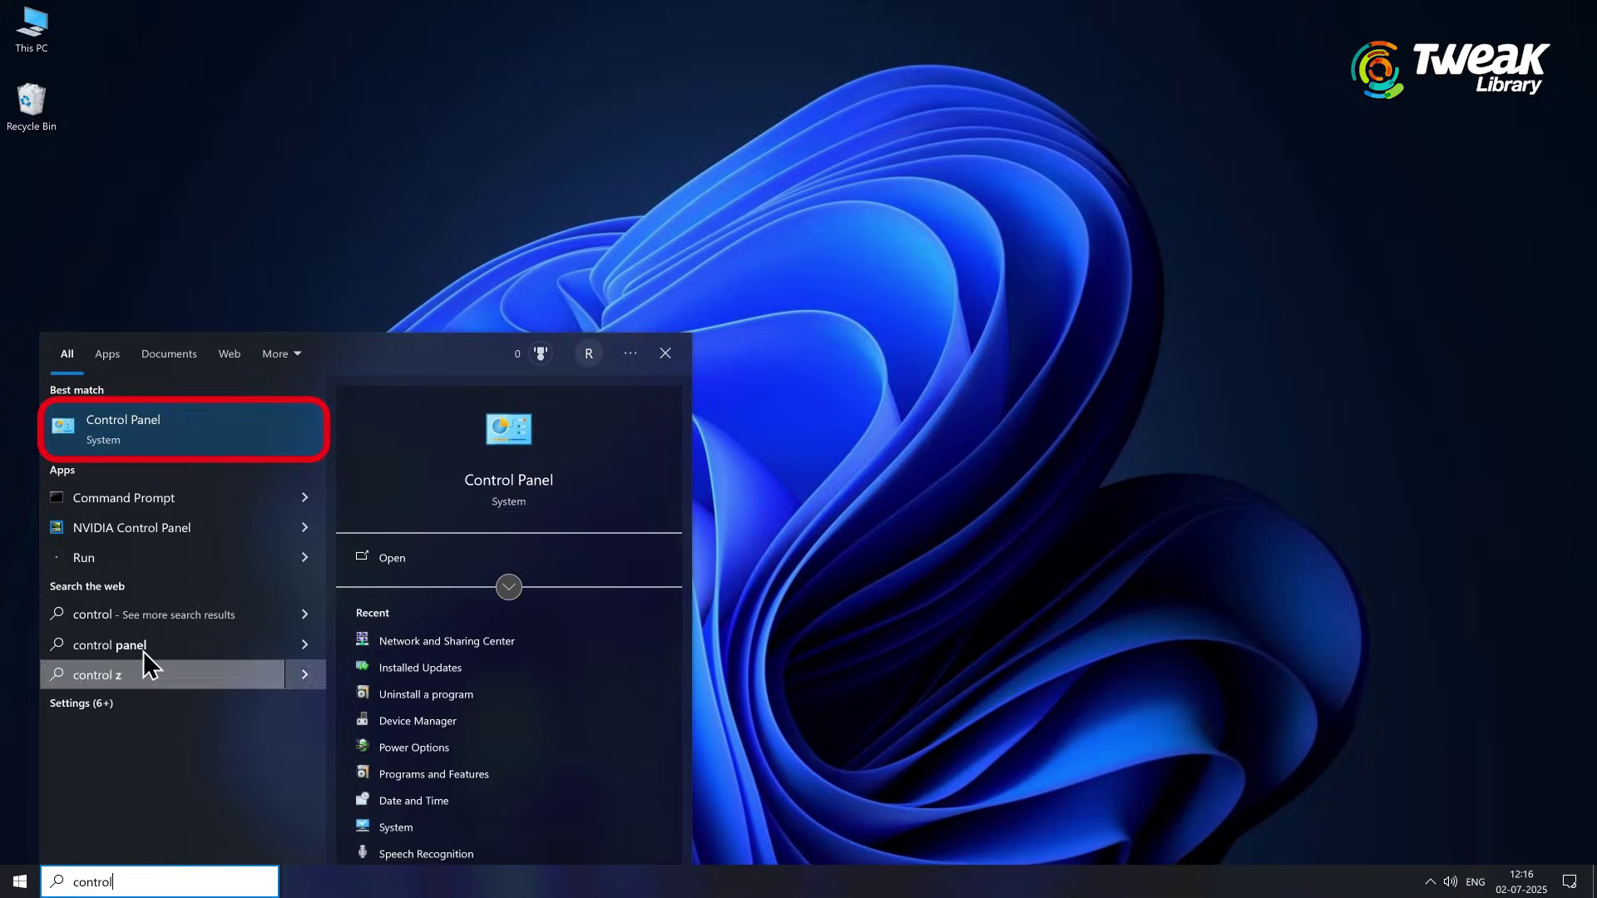
# - Disable Internet Protocol Version 6 (TCP/IPv6) in the Ethernet adapter's properties via Control Panel
pyautogui.click(127, 451)
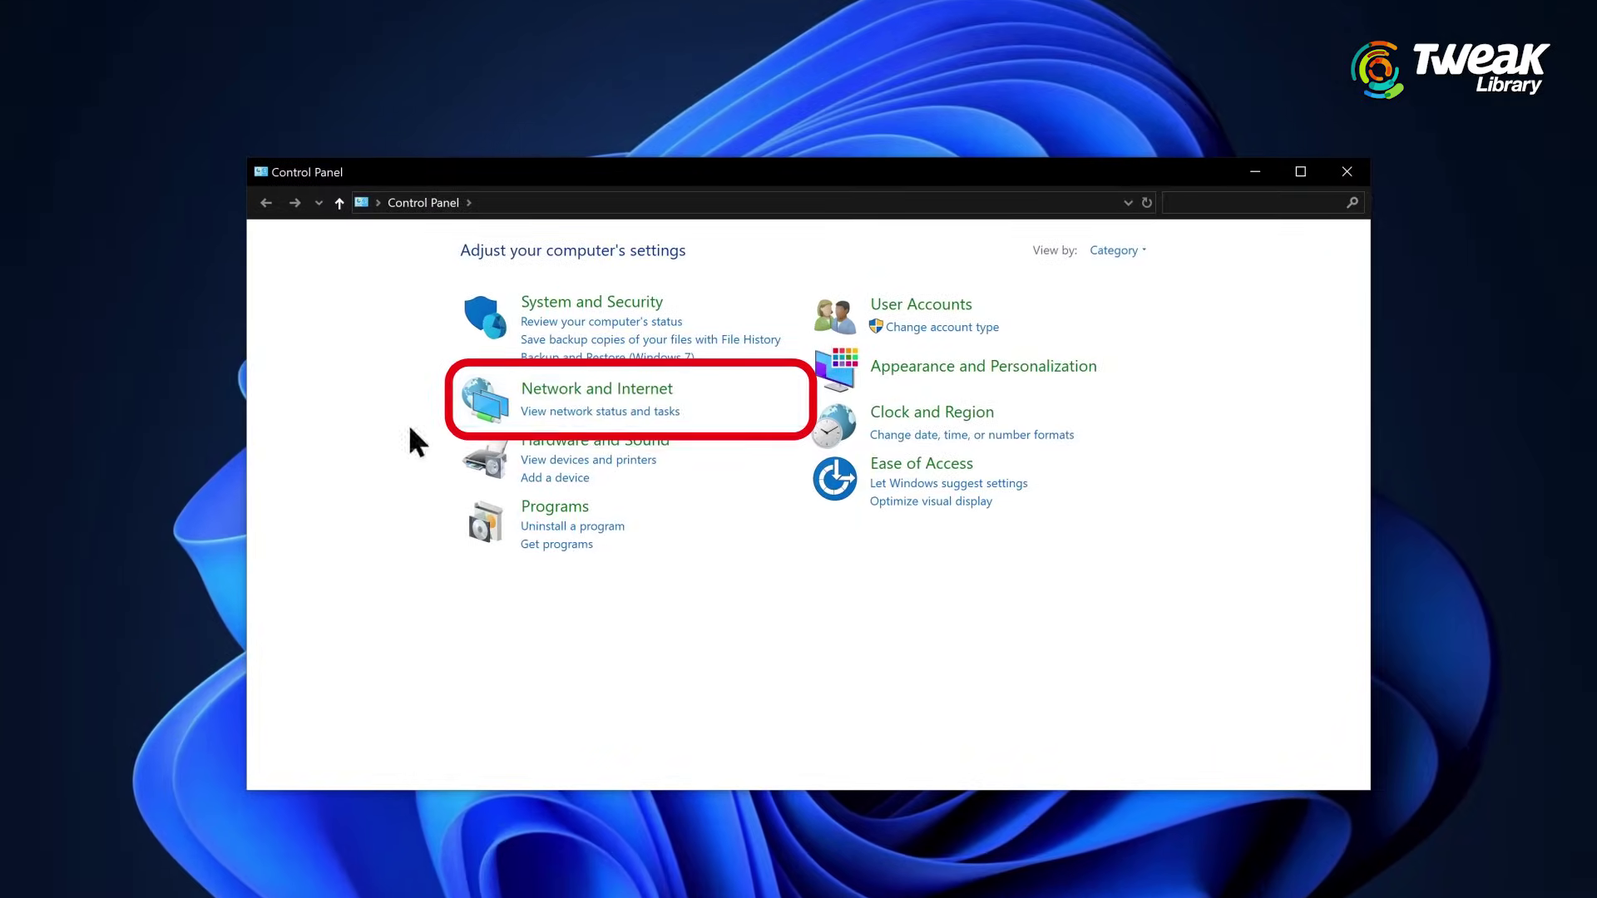
pyautogui.click(570, 410)
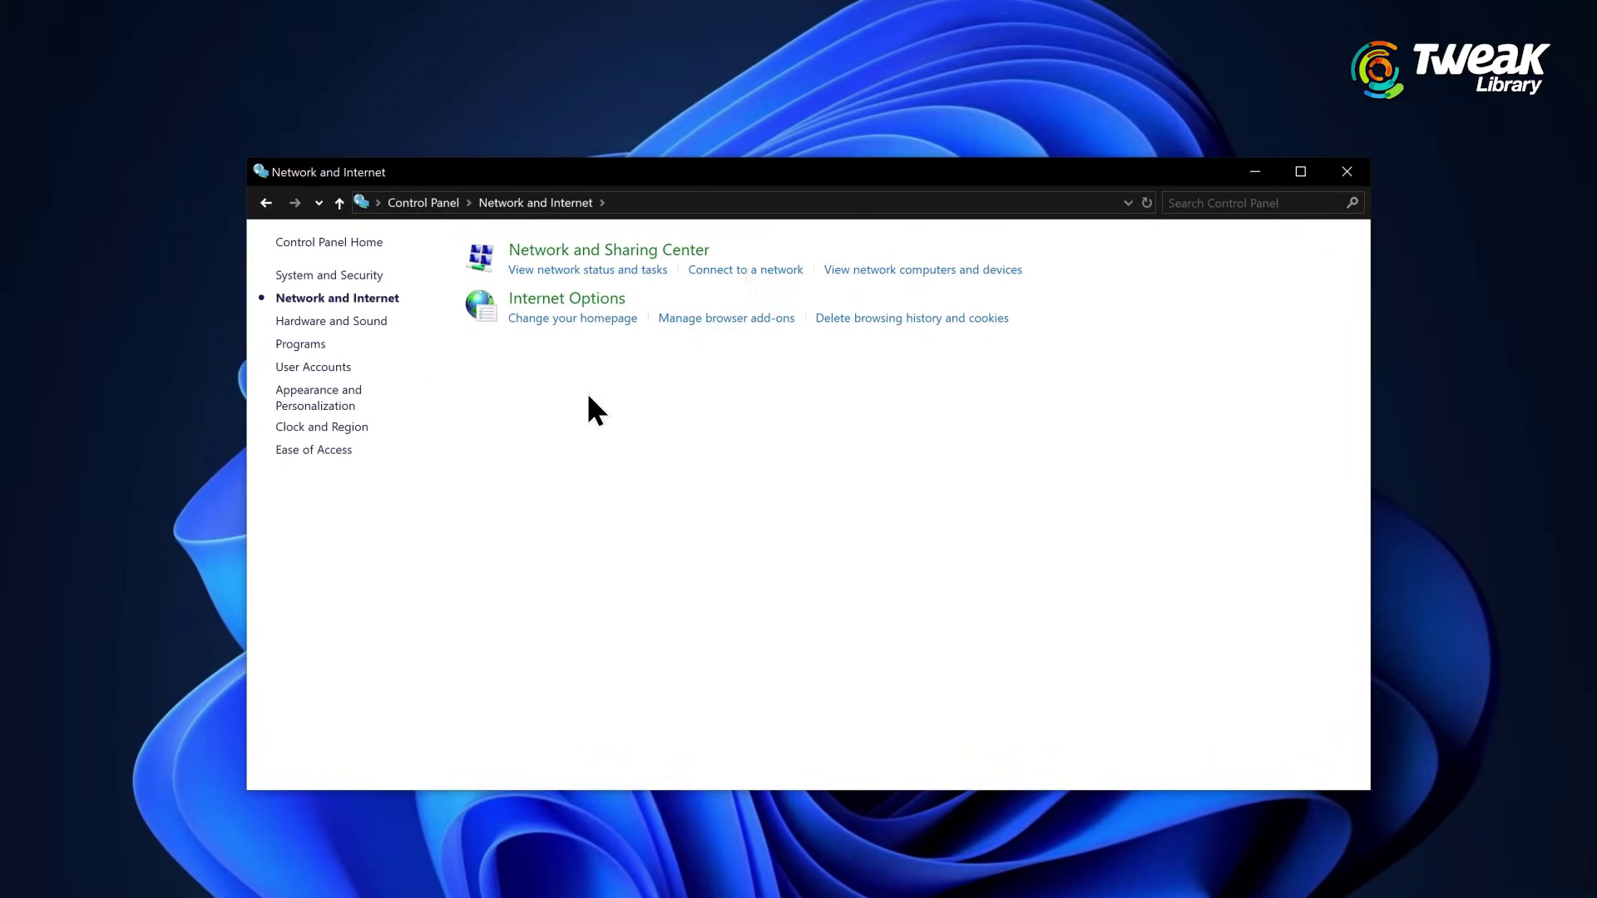
pyautogui.click(642, 261)
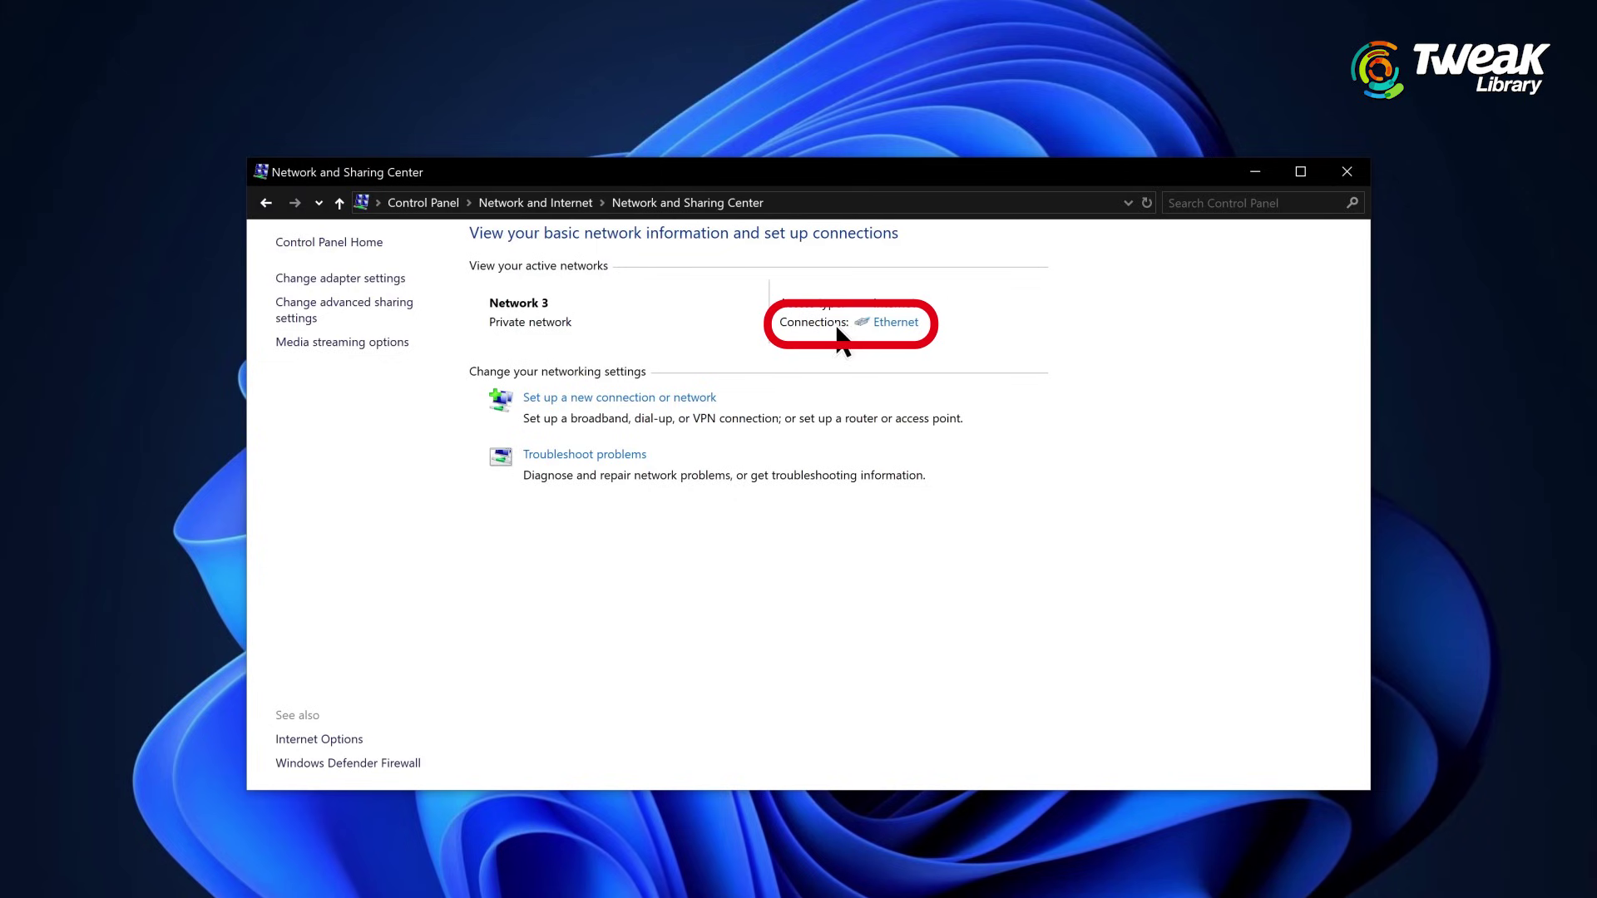
pyautogui.click(884, 325)
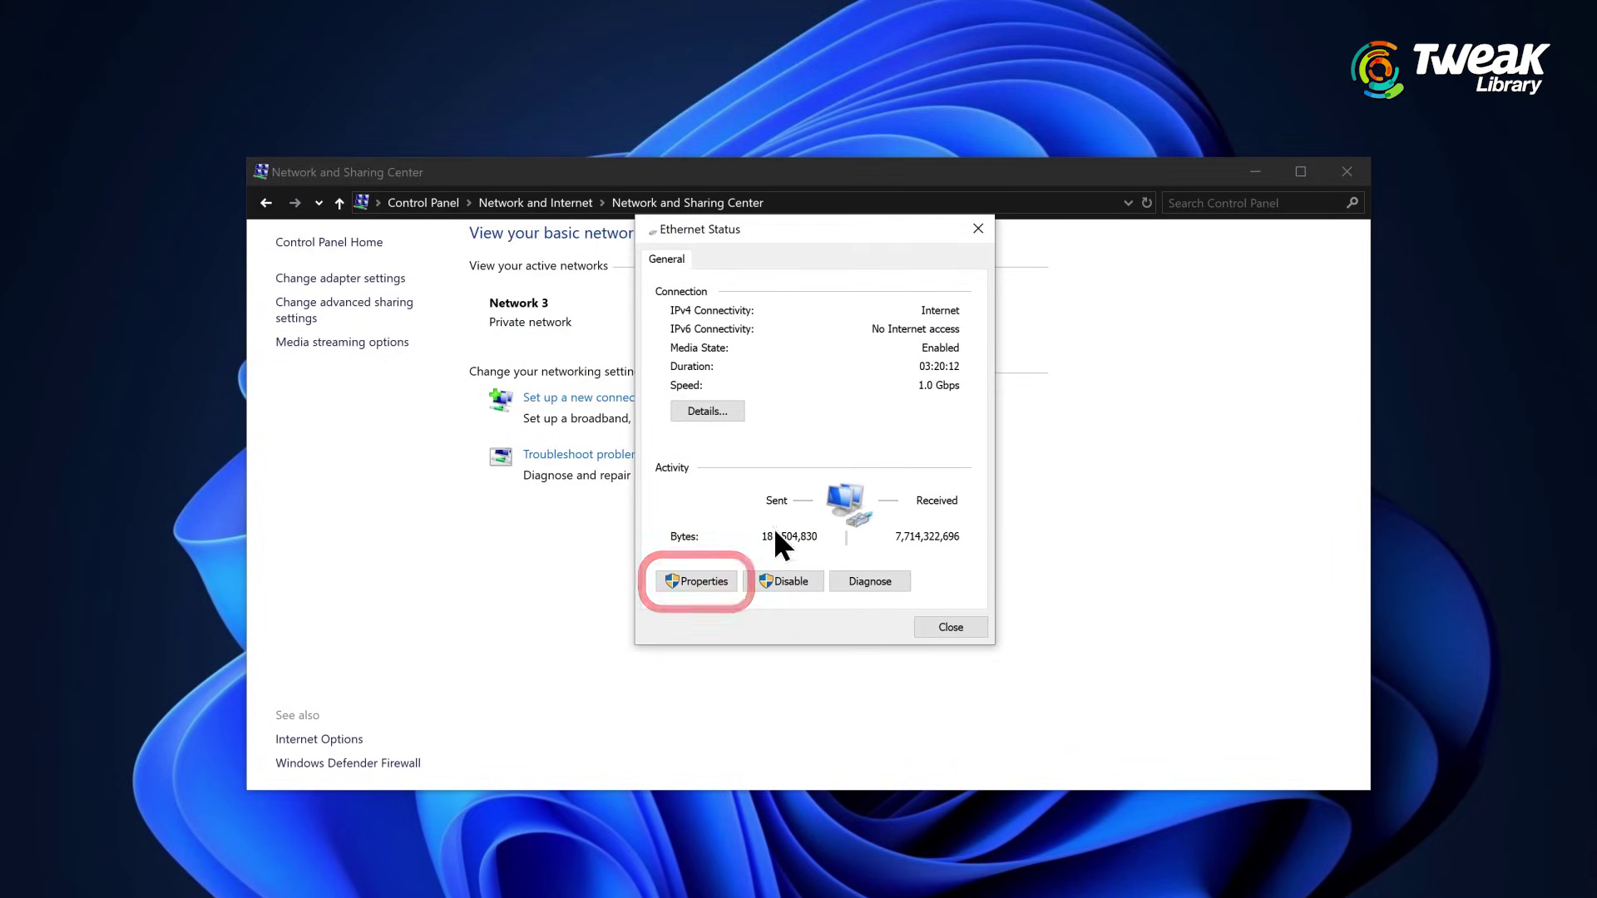
pyautogui.click(707, 582)
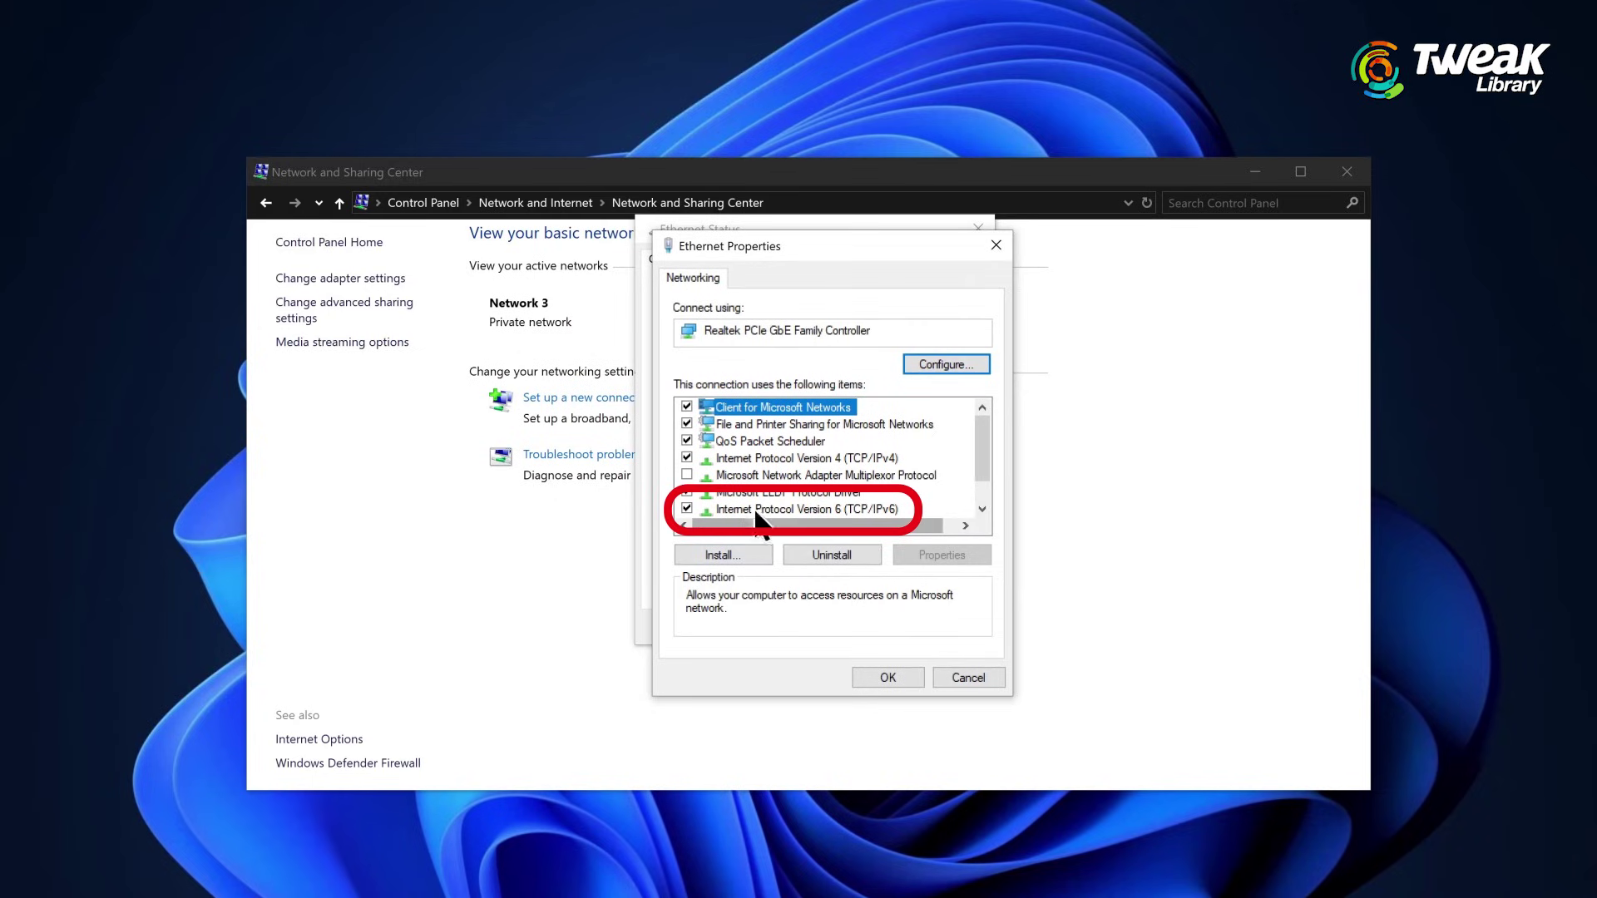
pyautogui.click(697, 511)
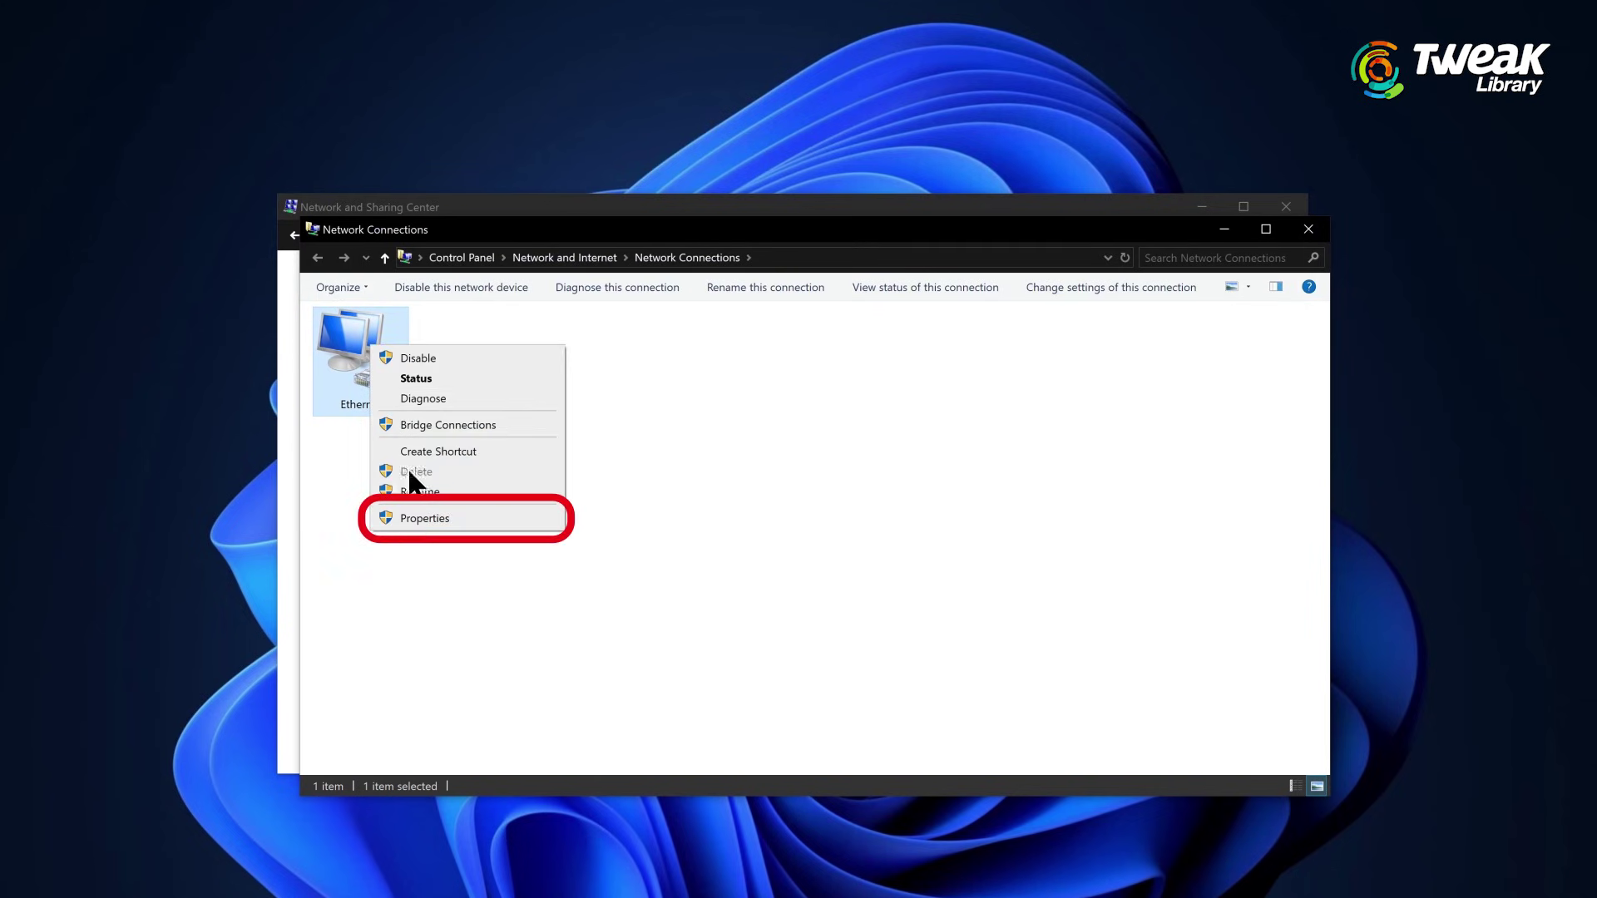
# - Set Ethernet IPv4 DNS servers to 8.8.8.8 preferred and 8.8.4.4 alternate
pyautogui.click(423, 524)
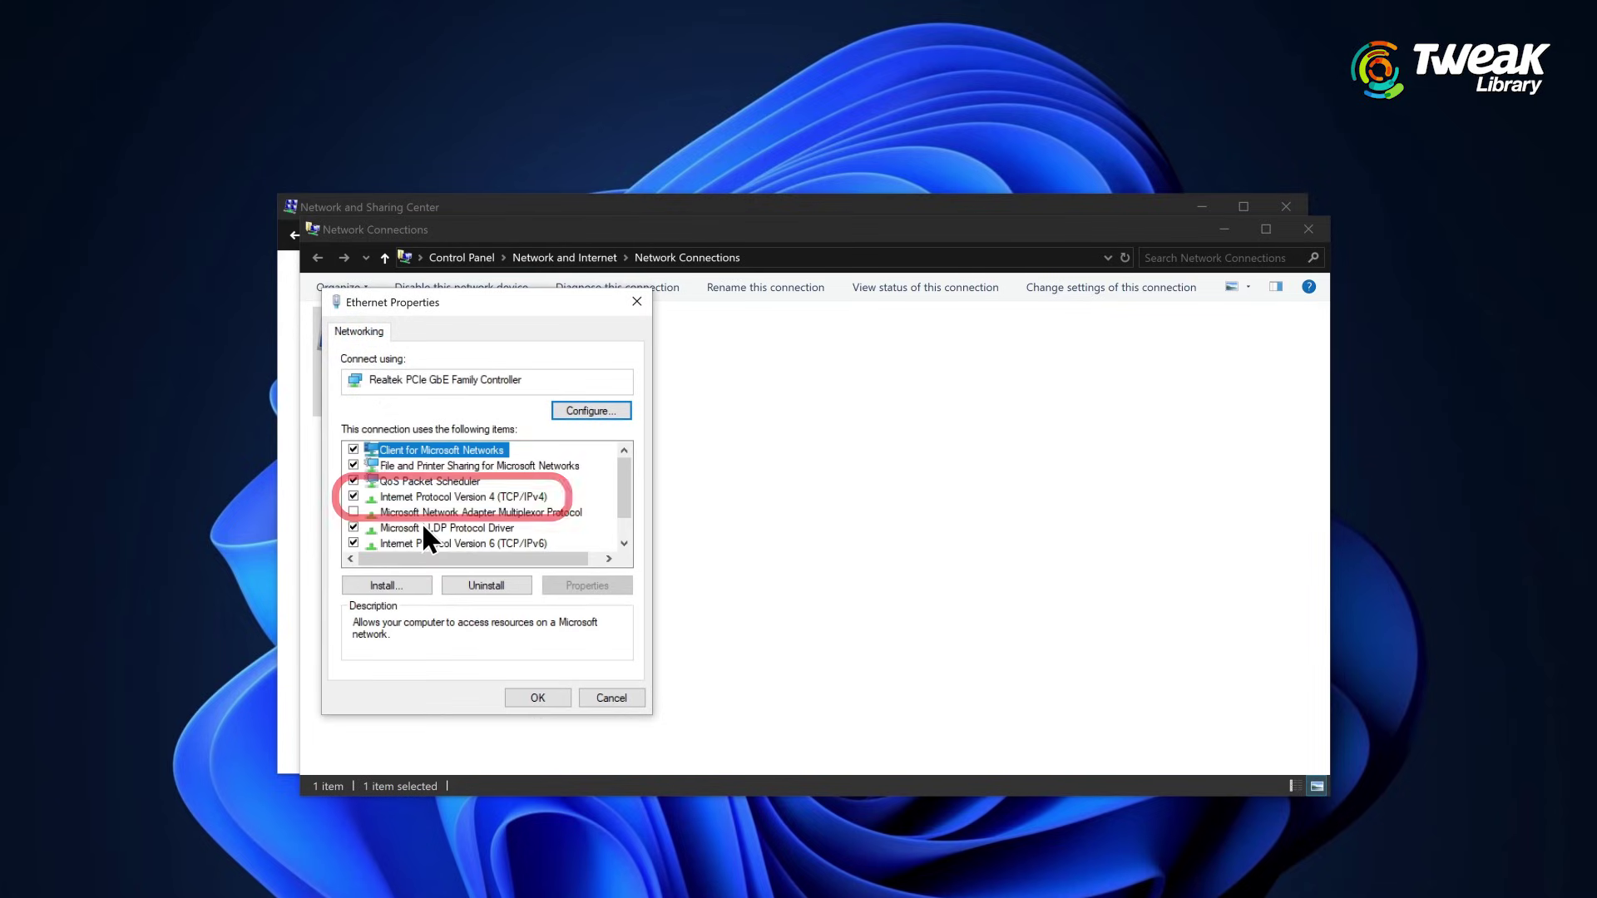
pyautogui.click(416, 499)
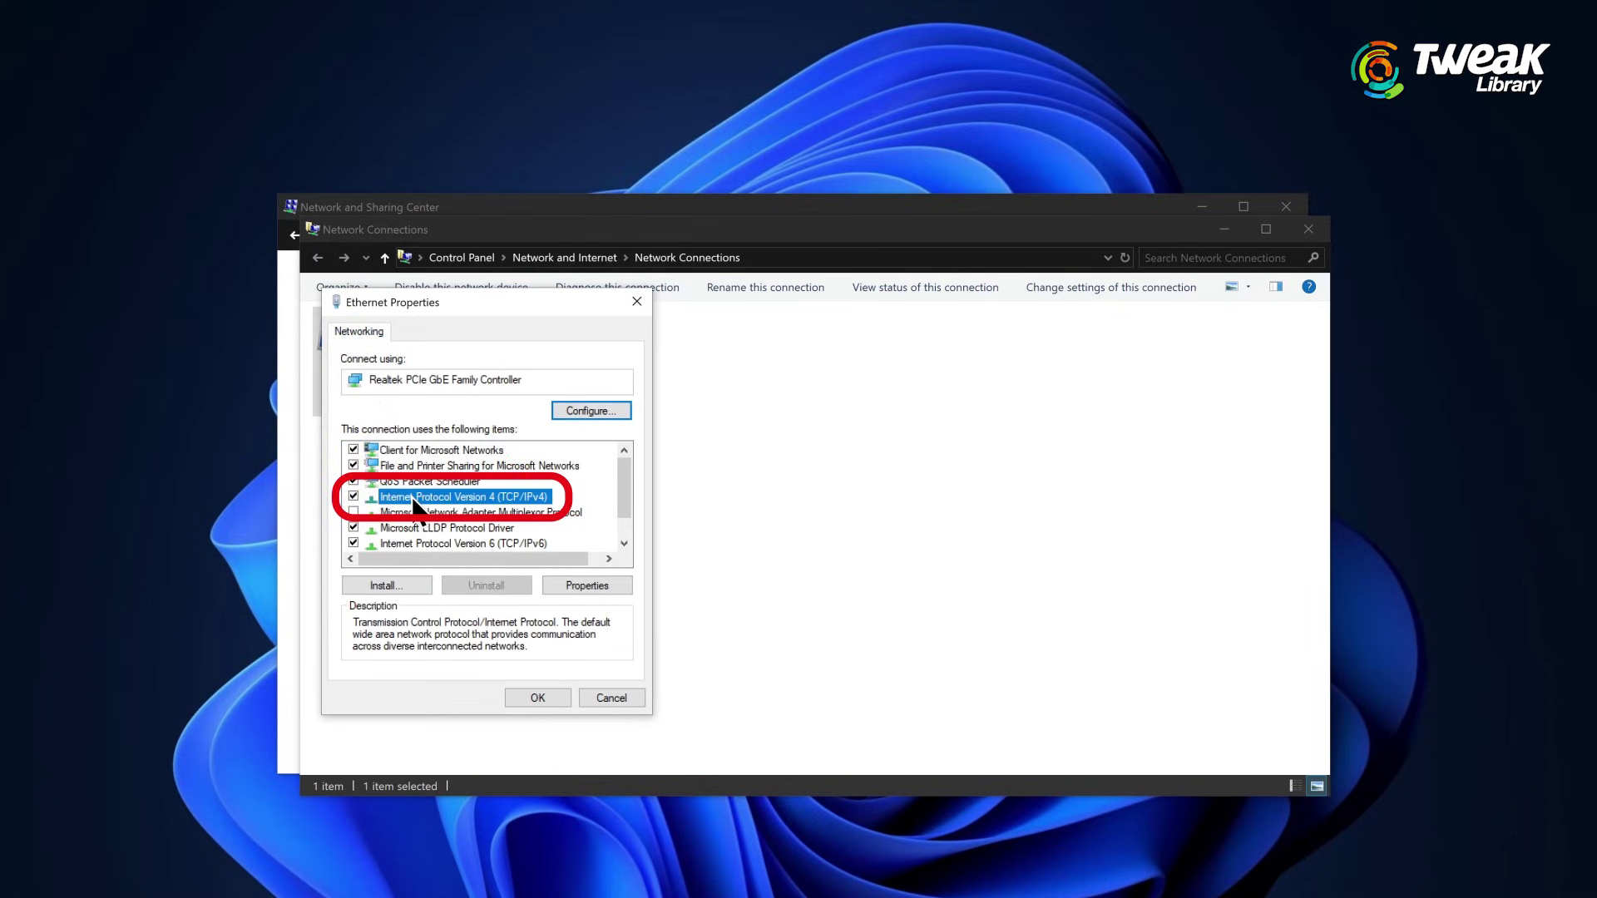
pyautogui.click(593, 587)
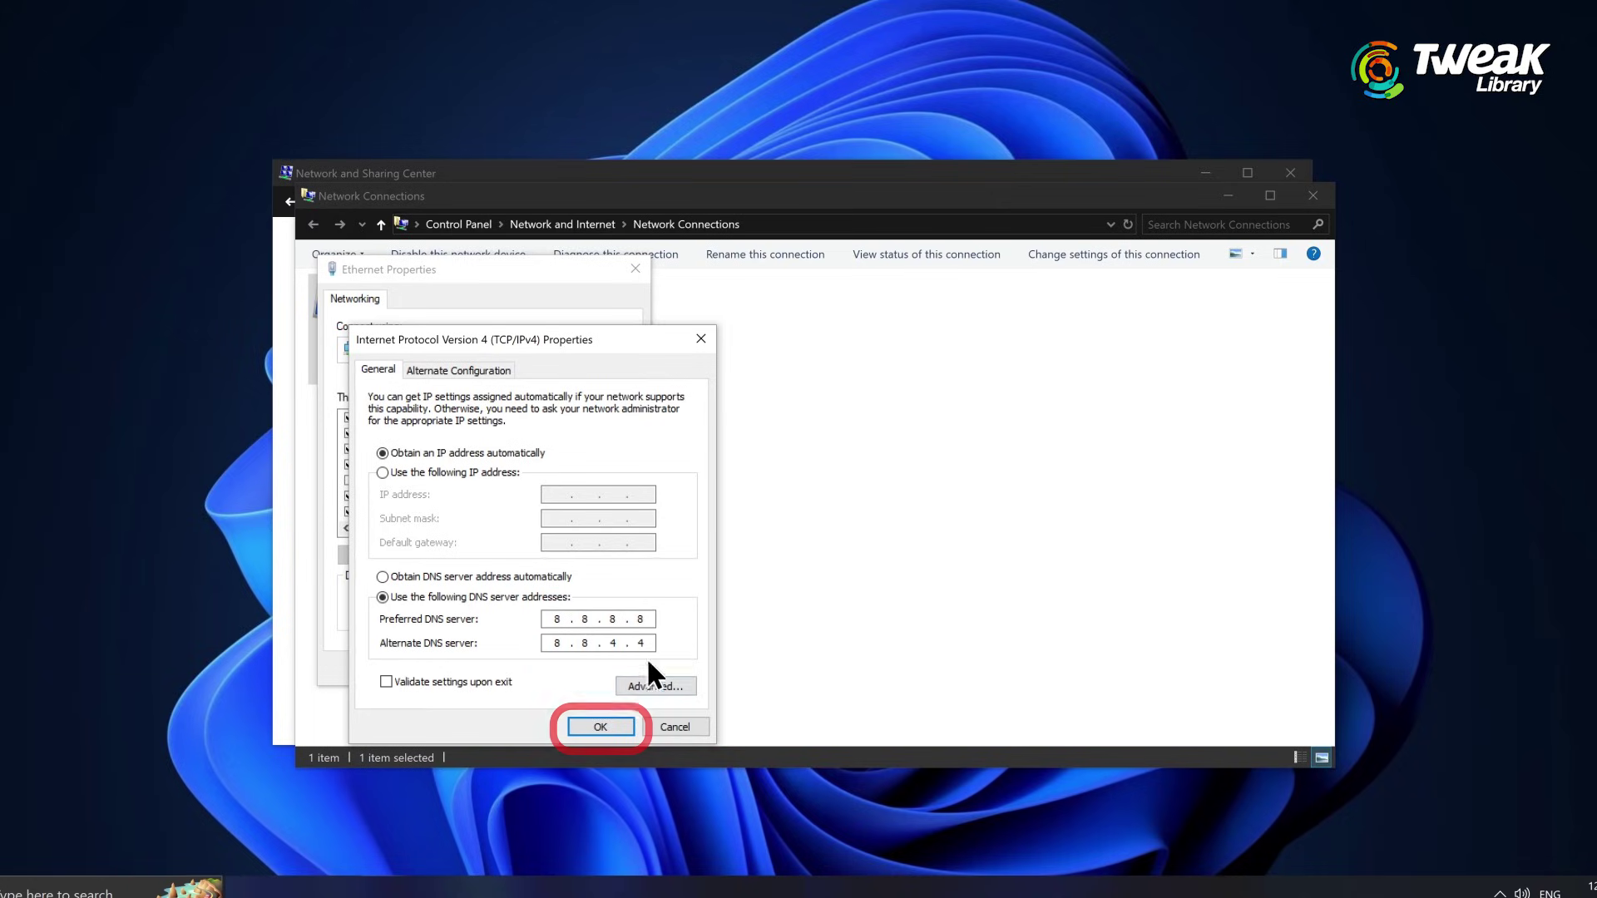
pyautogui.click(601, 727)
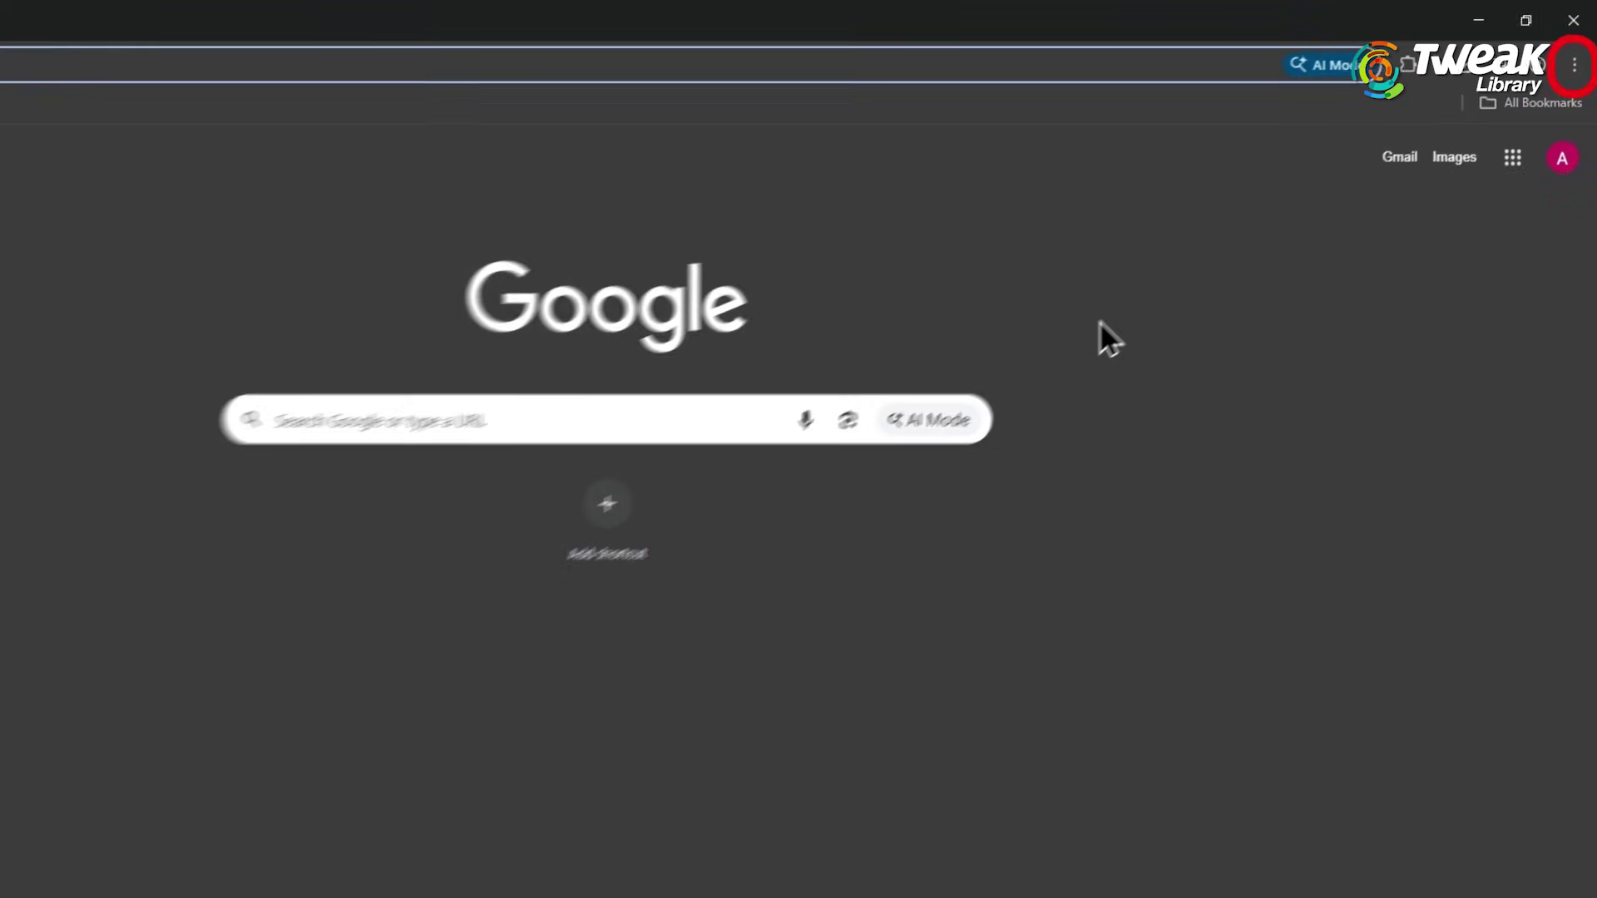
# - Switch off AdBlock, Adobe Acrobat, Flipkart Price Tracker and other Chrome extensions
pyautogui.click(1572, 75)
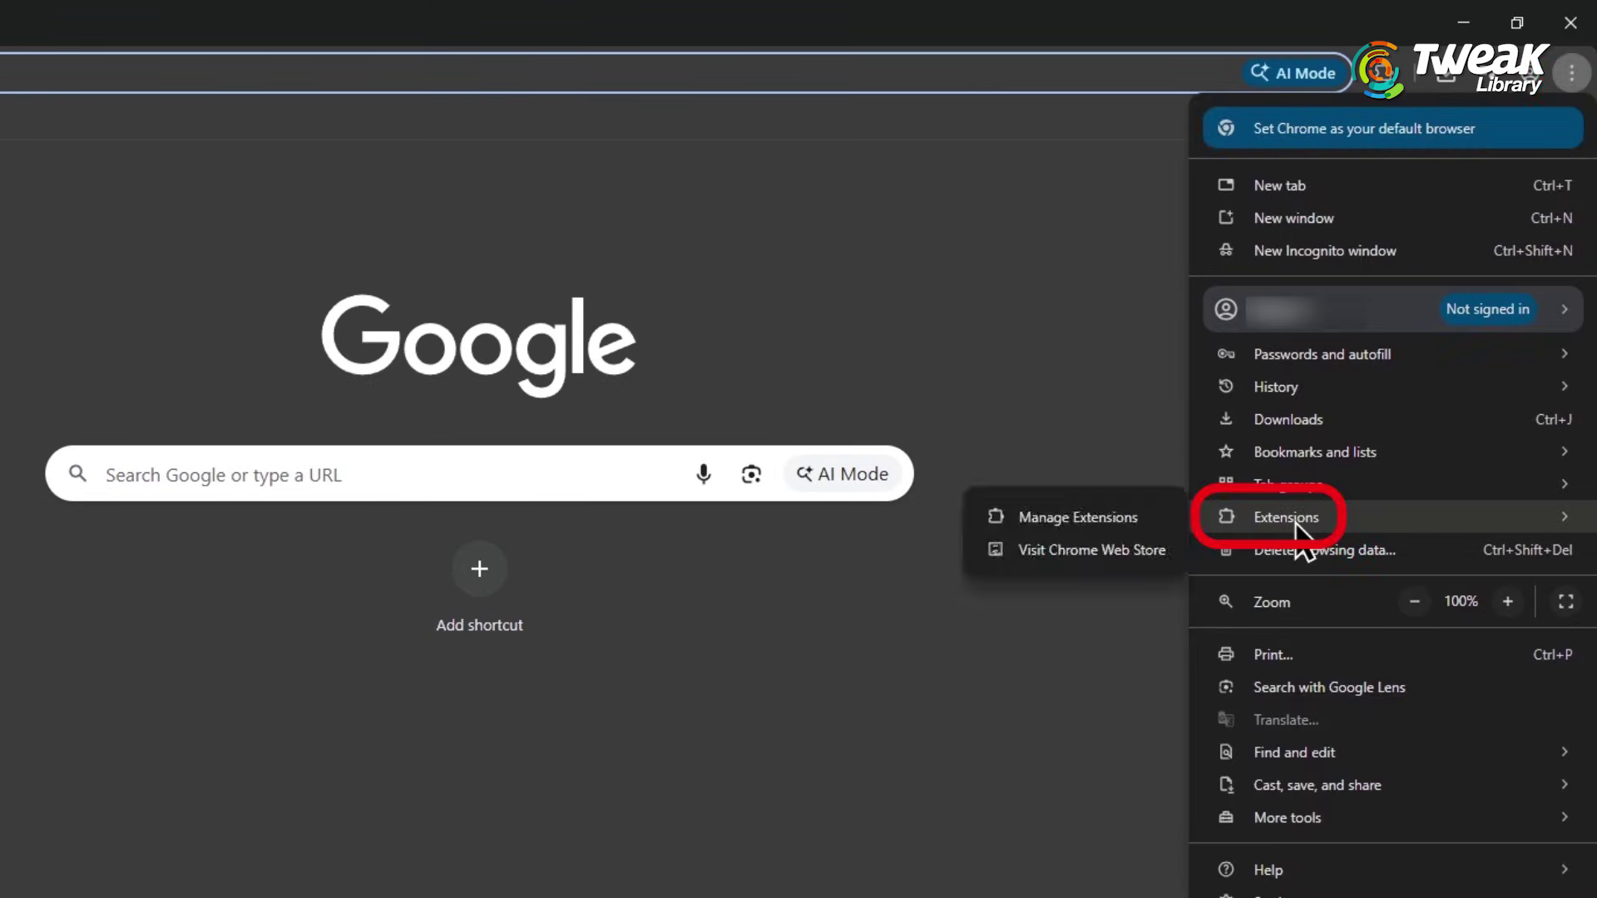
pyautogui.click(1158, 520)
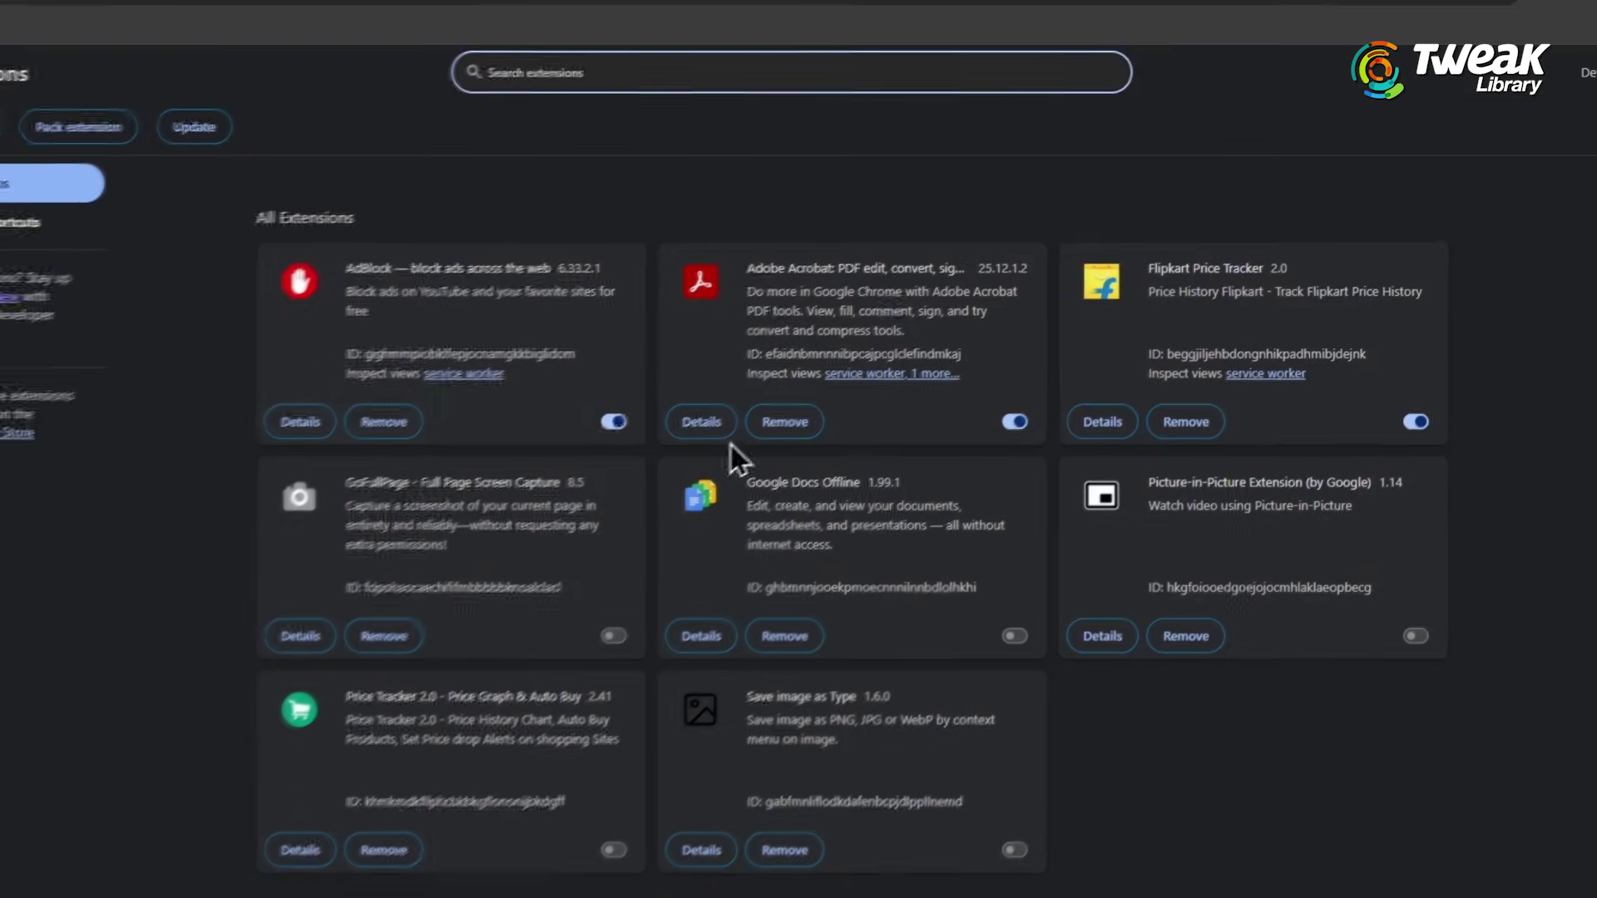
pyautogui.click(622, 419)
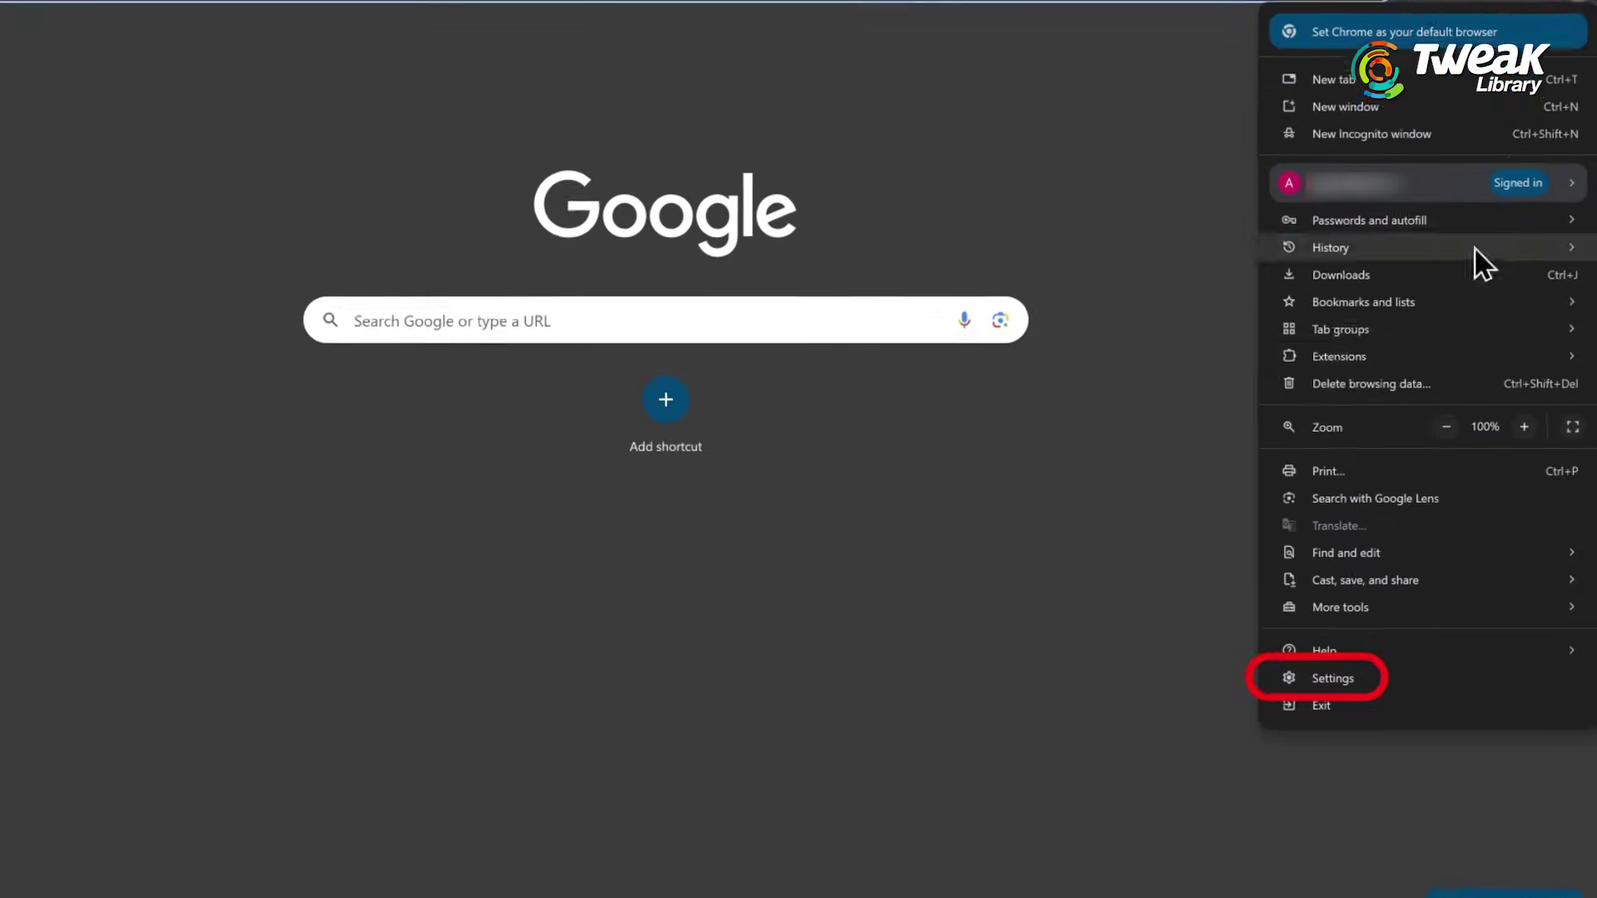
# - Request restoring Chrome settings to original defaults, bringing up the reset confirmation dialog
pyautogui.click(1328, 687)
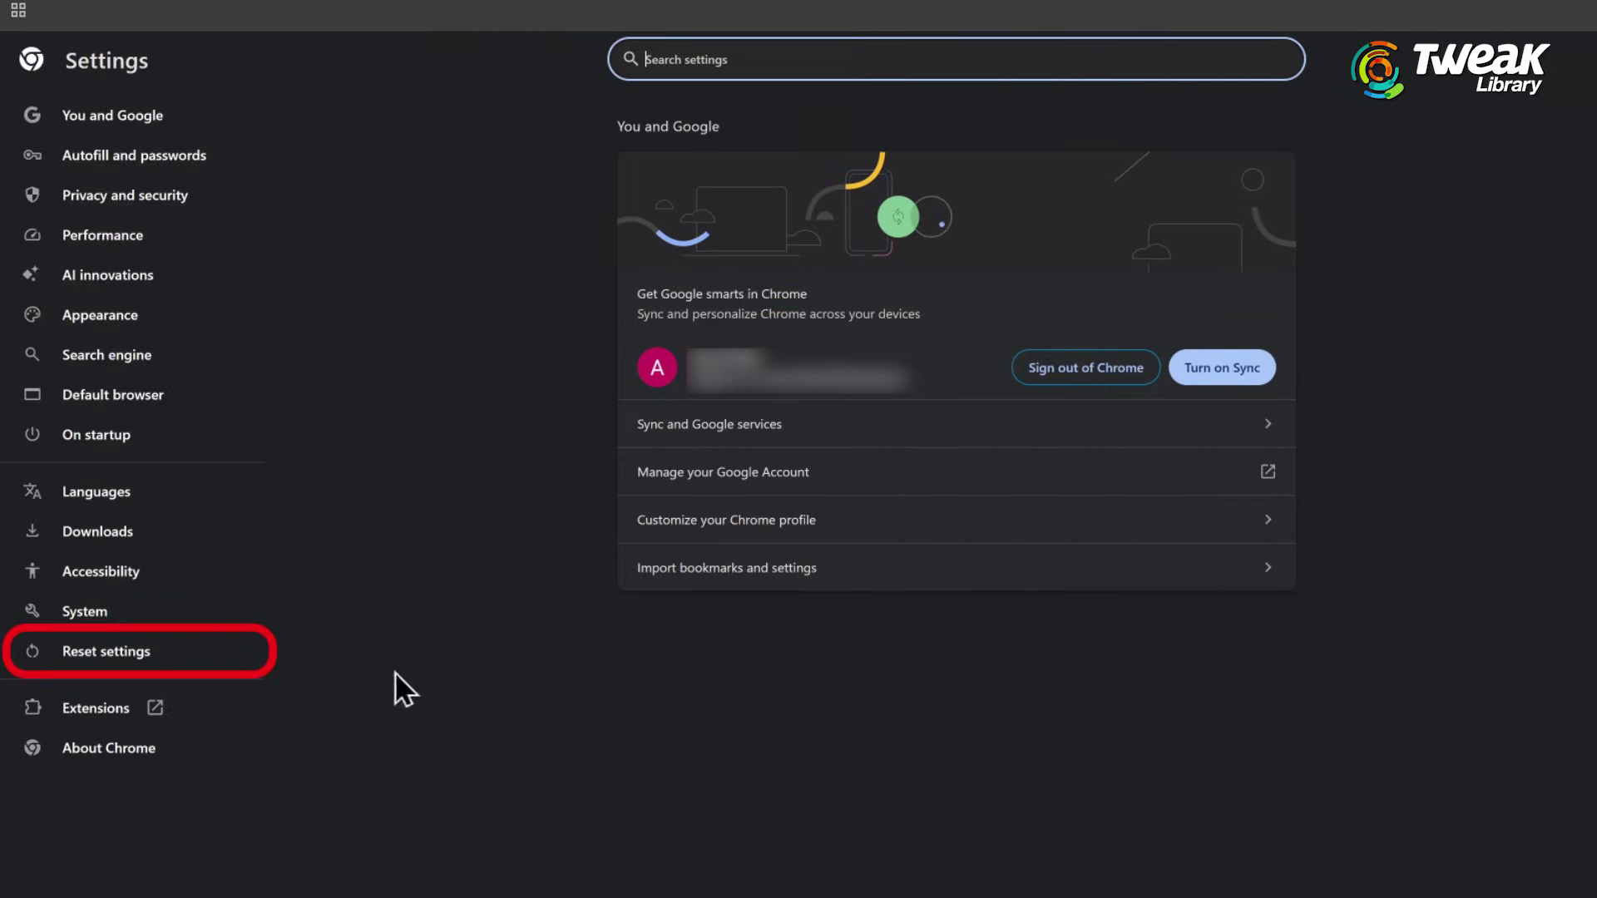
pyautogui.click(164, 654)
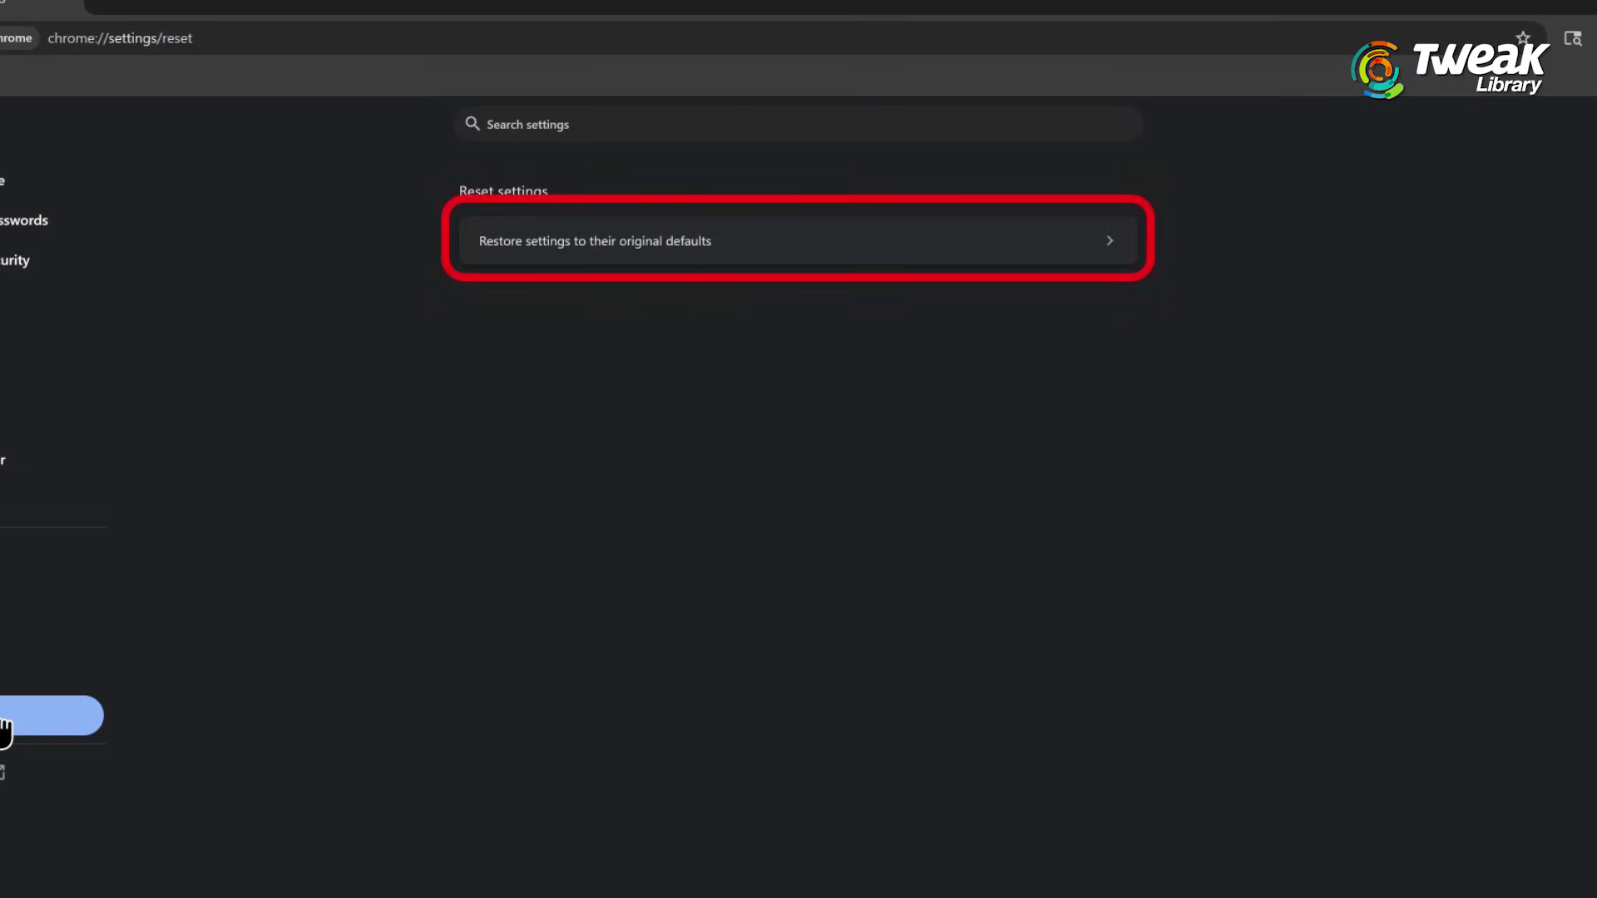
pyautogui.click(625, 244)
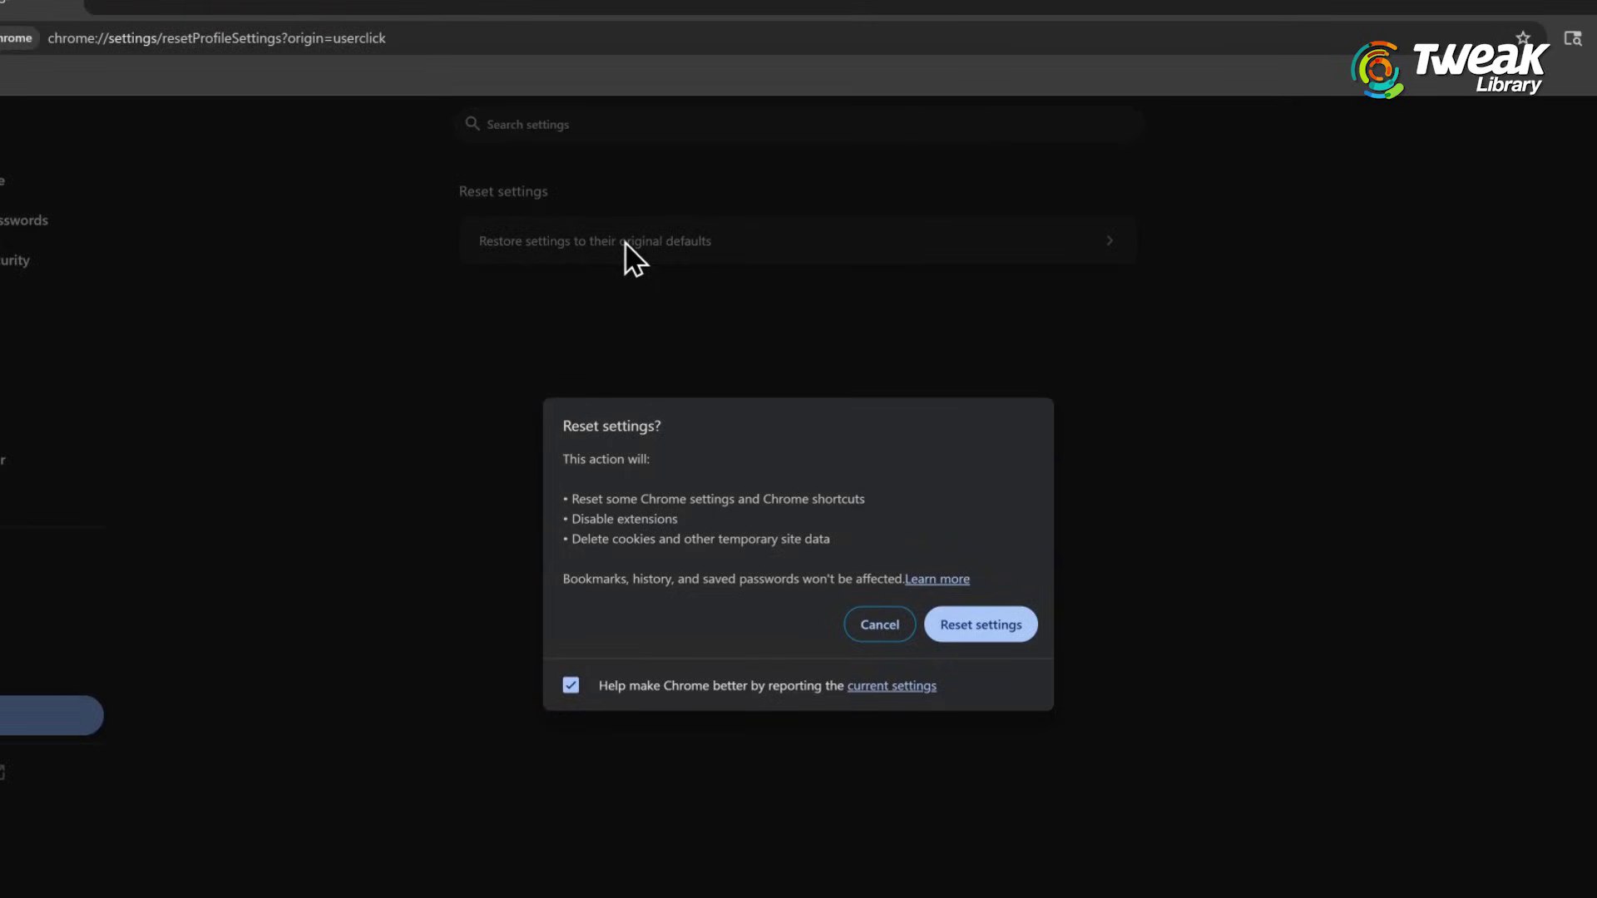